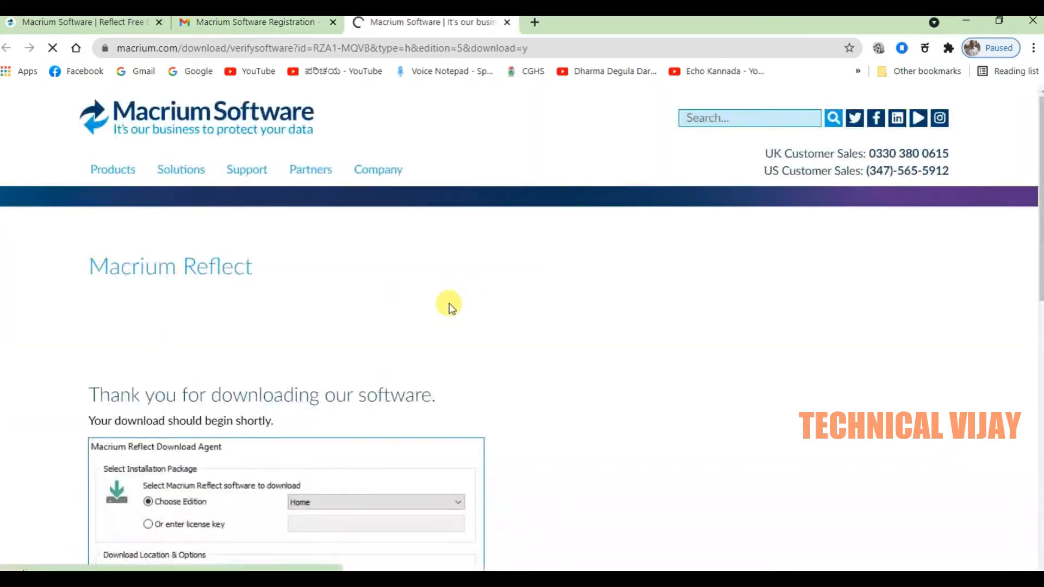
# Save the ReflectDLHF download agent to the Desktop and show the downloaded file in its folder.
pyautogui.scroll(-1, 459, 296)
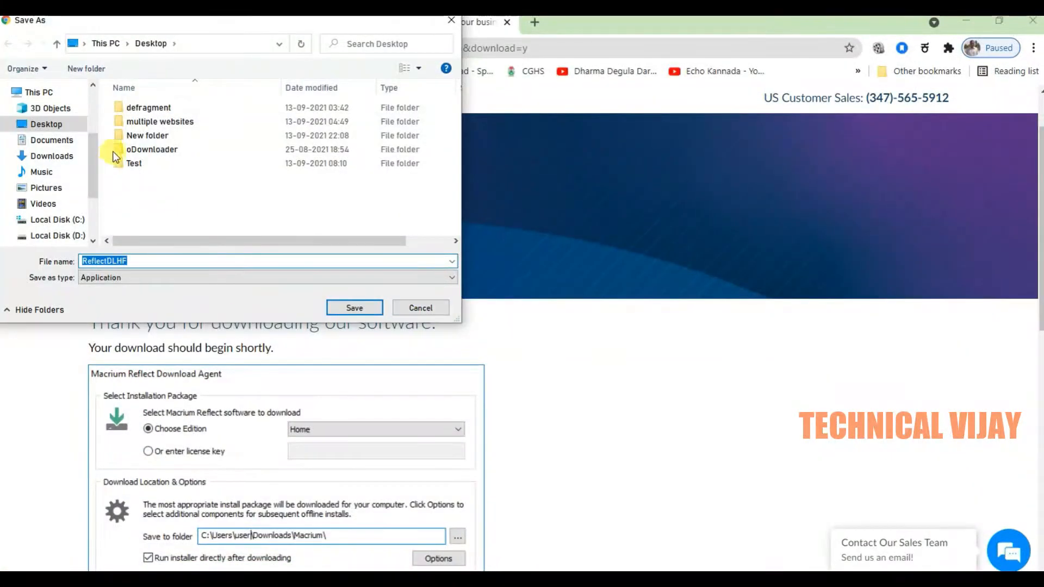
pyautogui.click(354, 308)
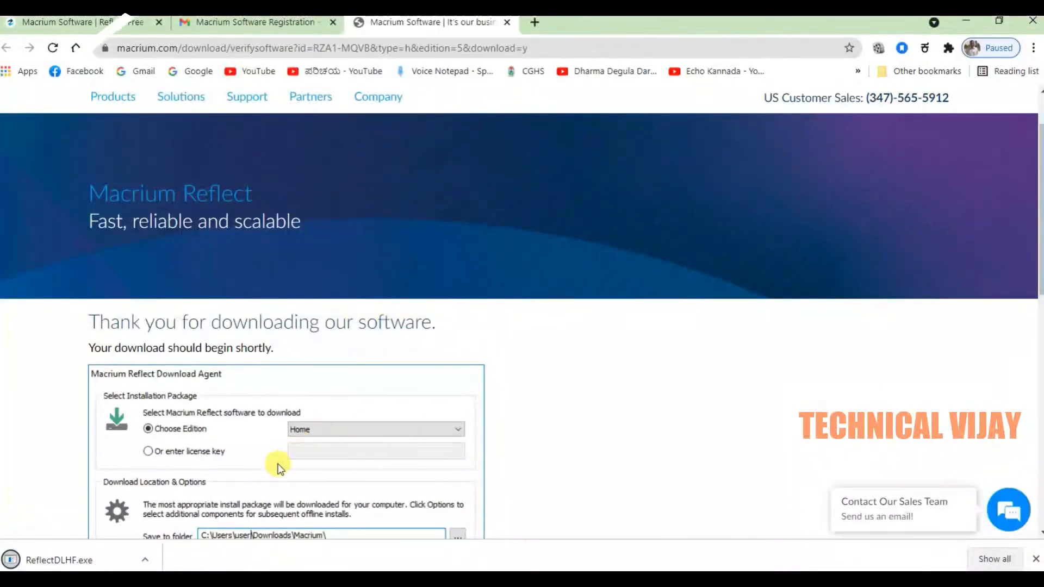
pyautogui.click(145, 561)
pyautogui.click(197, 514)
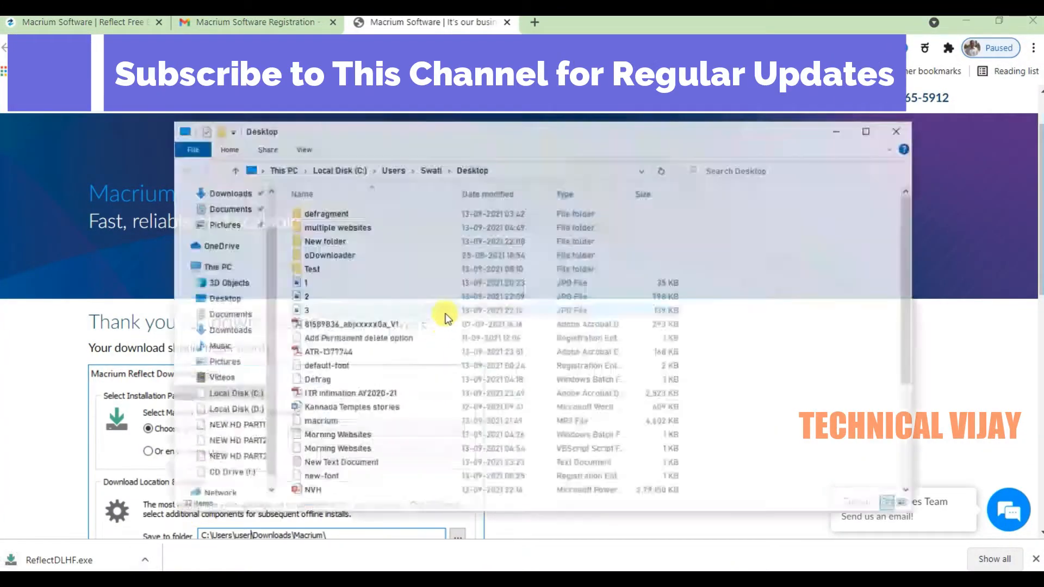
# Run ReflectDLHF as administrator and minimize the Desktop folder window.
pyautogui.rightClick(329, 497)
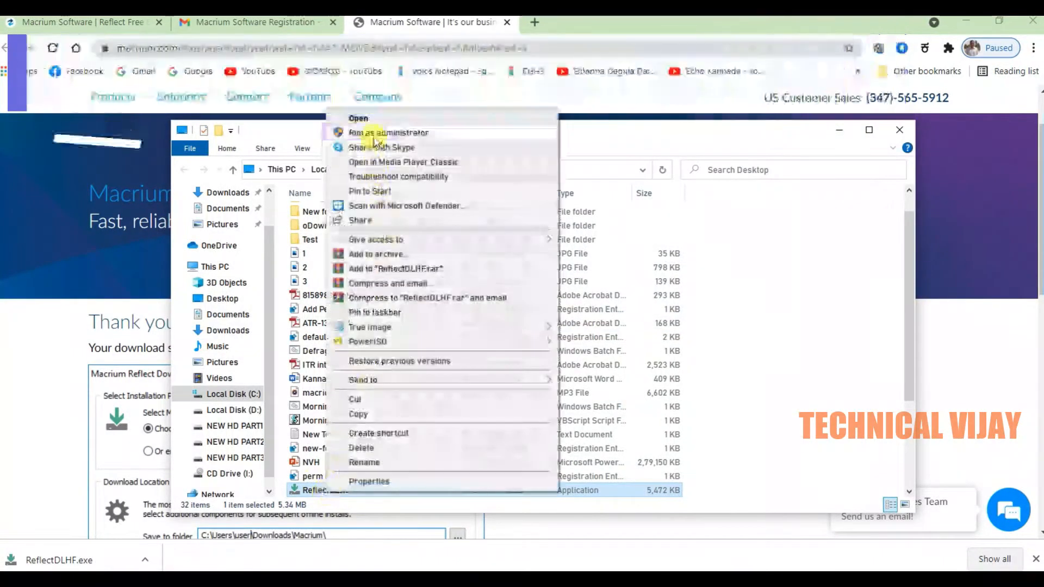
pyautogui.click(353, 133)
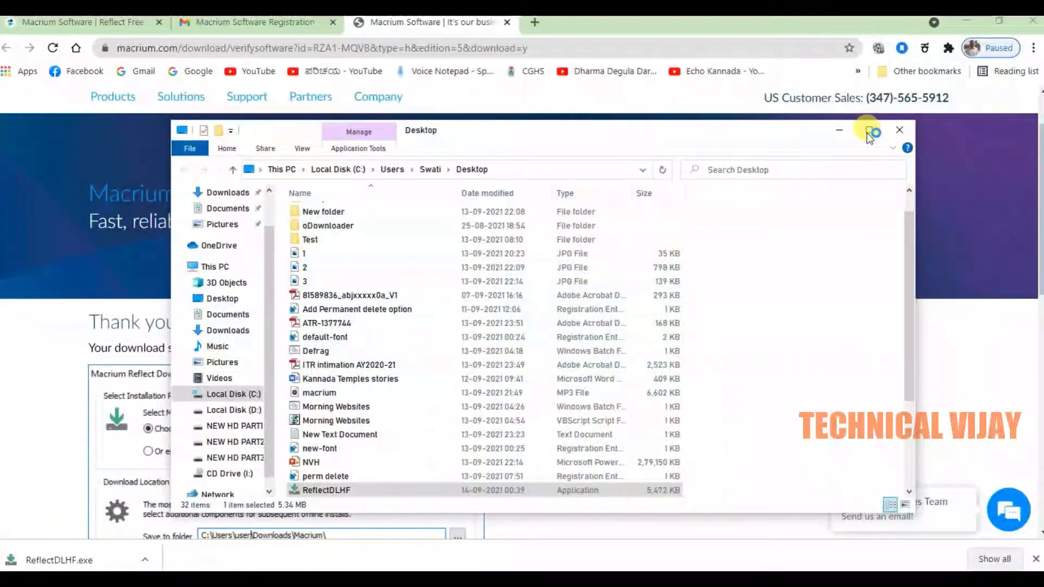
pyautogui.click(837, 131)
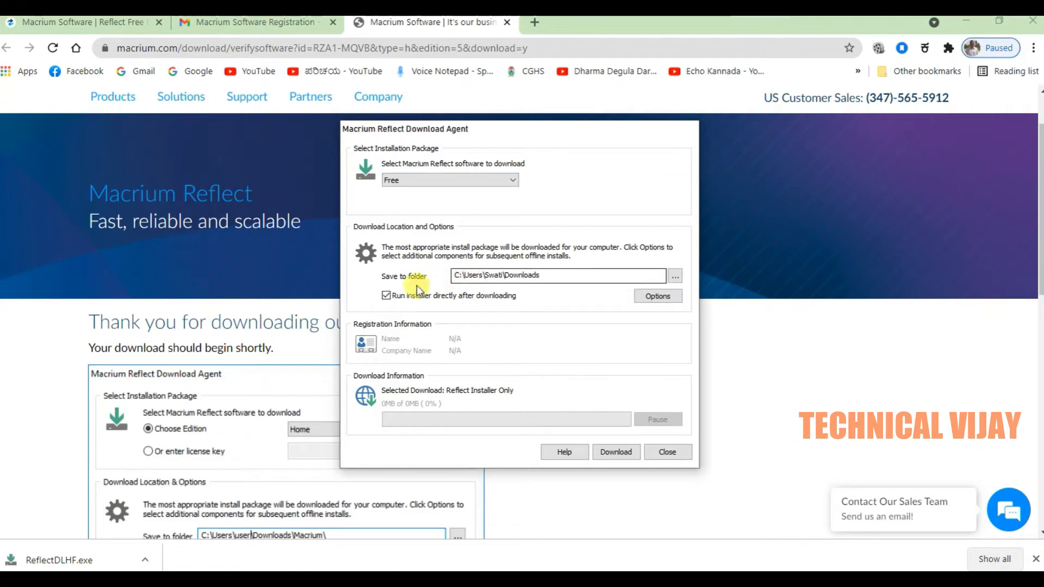
# Set the download agent's save folder to the Desktop and download the Free edition package.
pyautogui.click(675, 277)
pyautogui.click(454, 253)
pyautogui.click(535, 384)
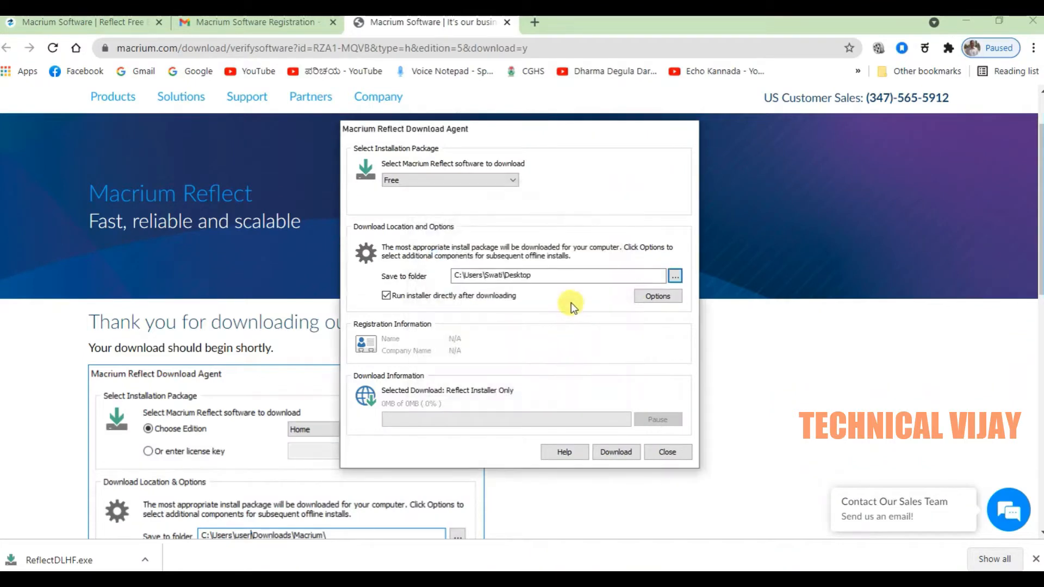
pyautogui.click(615, 453)
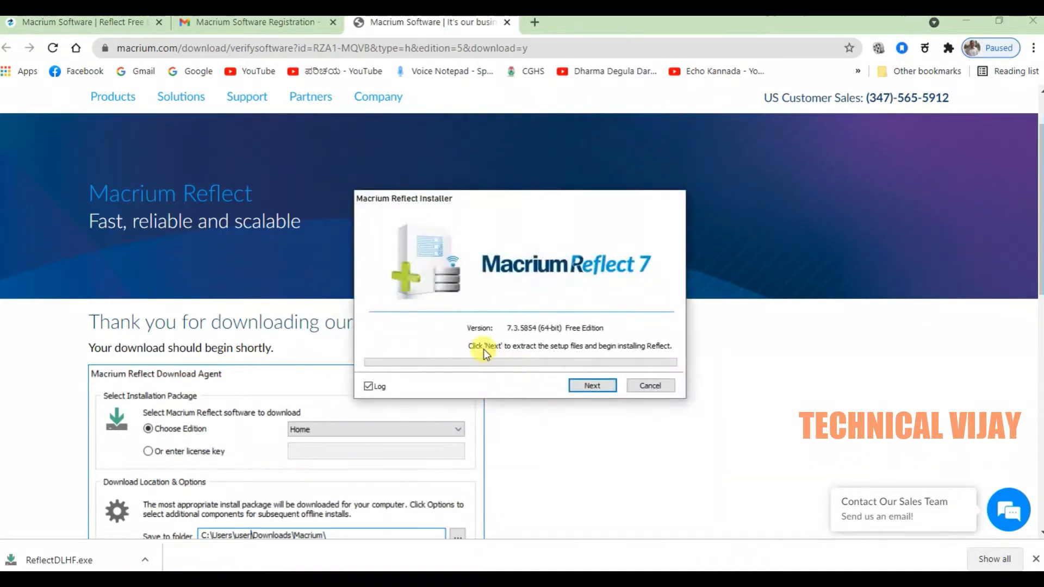
# Minimize the browser, extract the Macrium Reflect 7 setup files and advance the setup wizard to the Registration page.
pyautogui.click(966, 21)
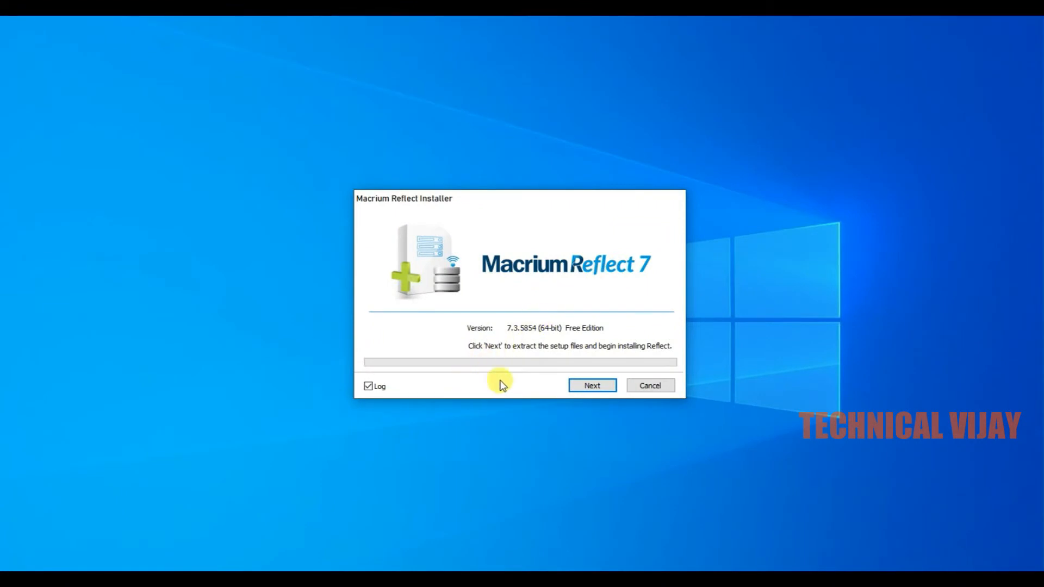
pyautogui.click(592, 386)
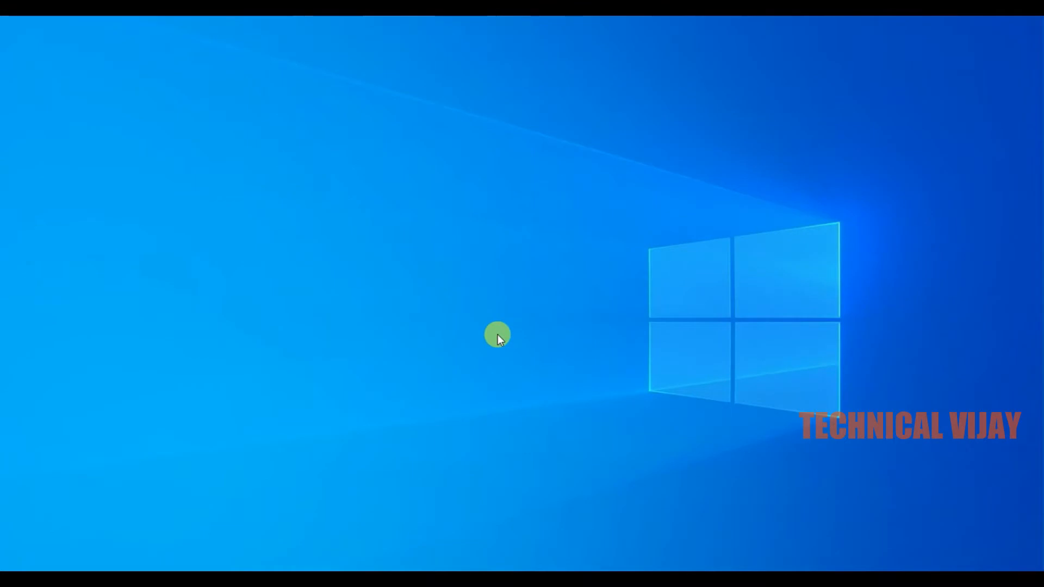
pyautogui.click(593, 404)
pyautogui.click(431, 354)
pyautogui.click(587, 404)
pyautogui.click(476, 336)
pyautogui.click(584, 405)
# Register the installation with the e-mail address and the registration code copied from the registration e-mail.
pyautogui.click(484, 279)
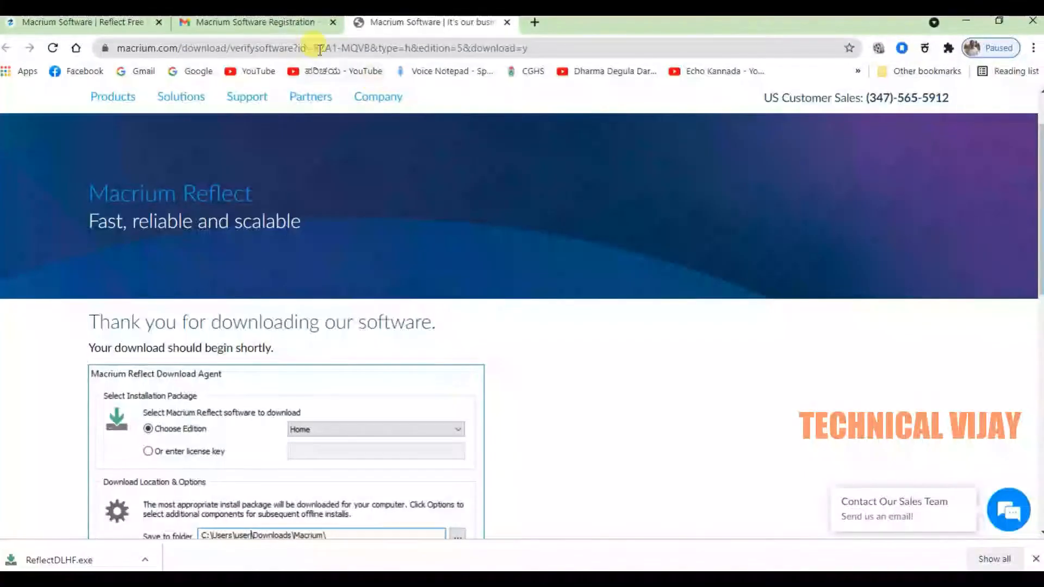
pyautogui.click(280, 24)
pyautogui.moveTo(341, 291); pyautogui.dragTo(401, 289)
pyautogui.rightClick(400, 289)
pyautogui.click(427, 303)
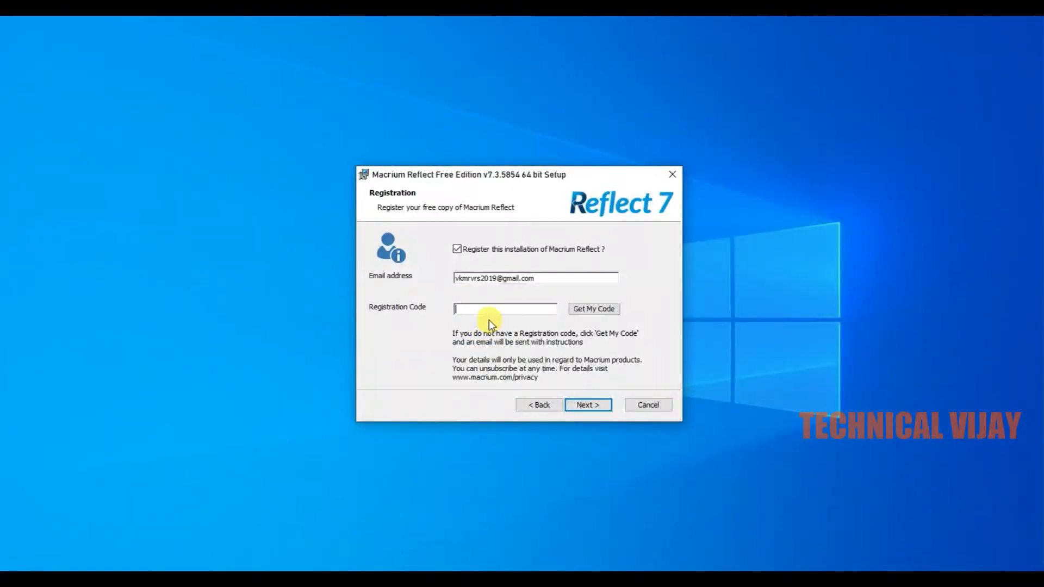
pyautogui.click(587, 404)
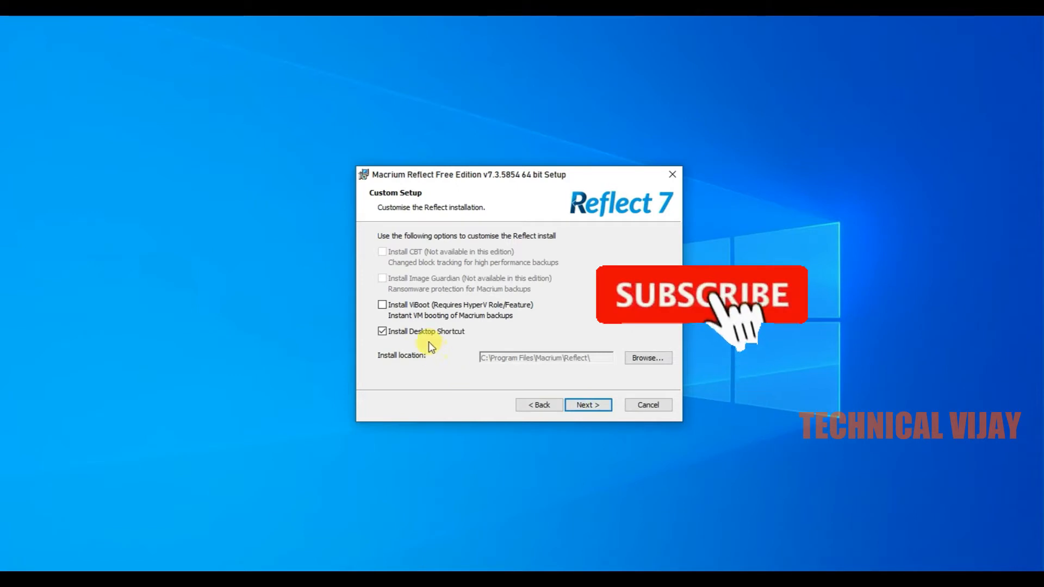
# Install Macrium Reflect with the desktop shortcut in the default location, and finish setup with Launch now enabled.
pyautogui.click(594, 408)
pyautogui.click(595, 407)
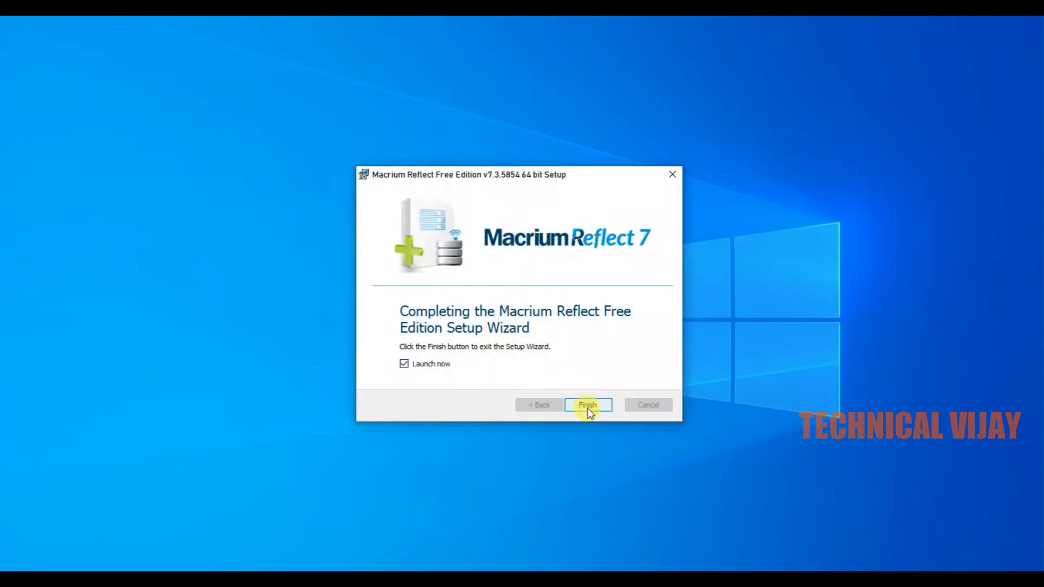
pyautogui.click(587, 405)
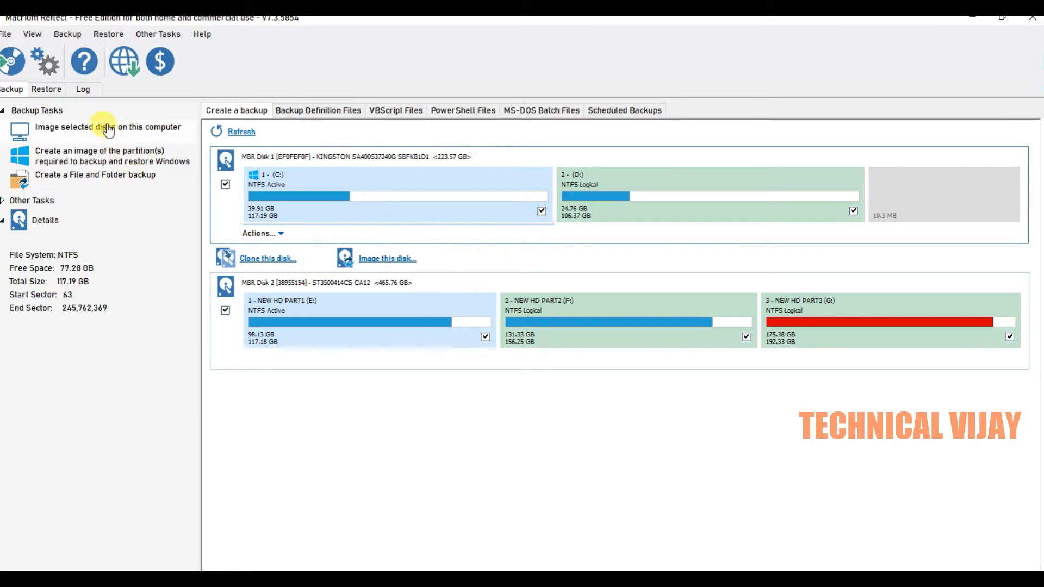
# Open the Rescue Media Builder and choose an ISO file saved to D:\MacriumRescue.iso.
pyautogui.click(154, 36)
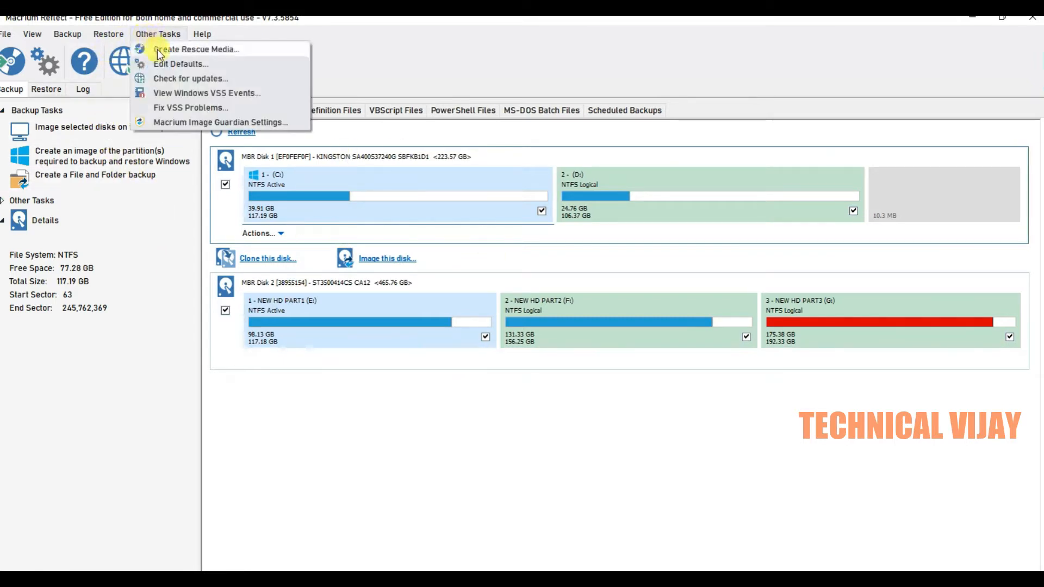
pyautogui.press('Escape')
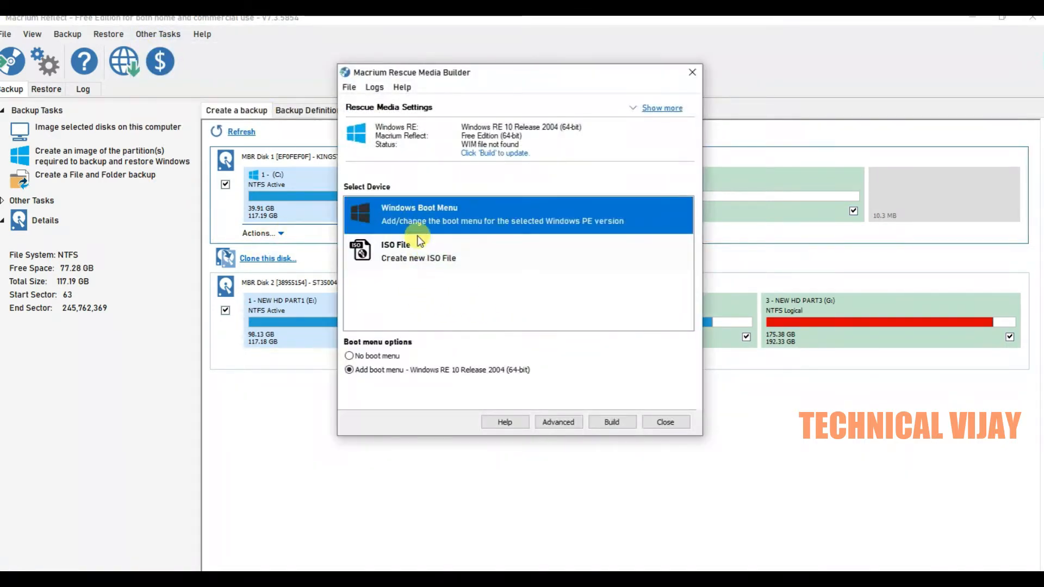
pyautogui.click(419, 253)
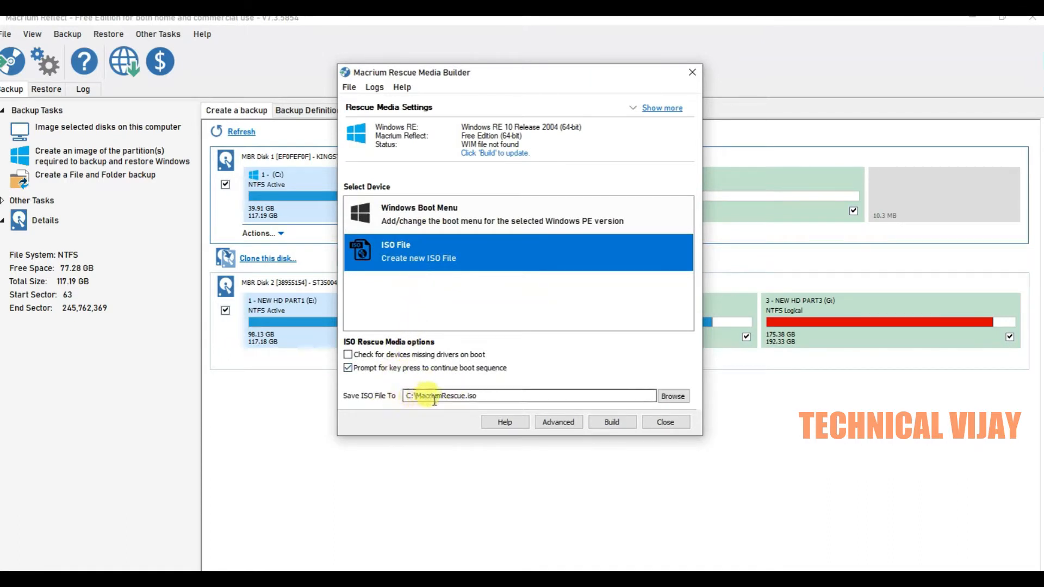
pyautogui.click(672, 397)
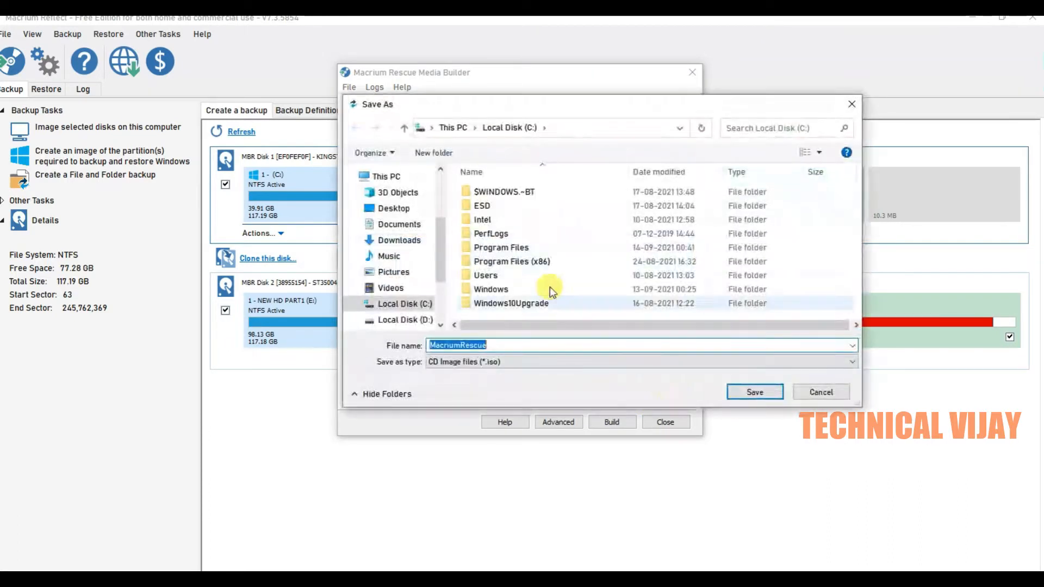
pyautogui.click(413, 320)
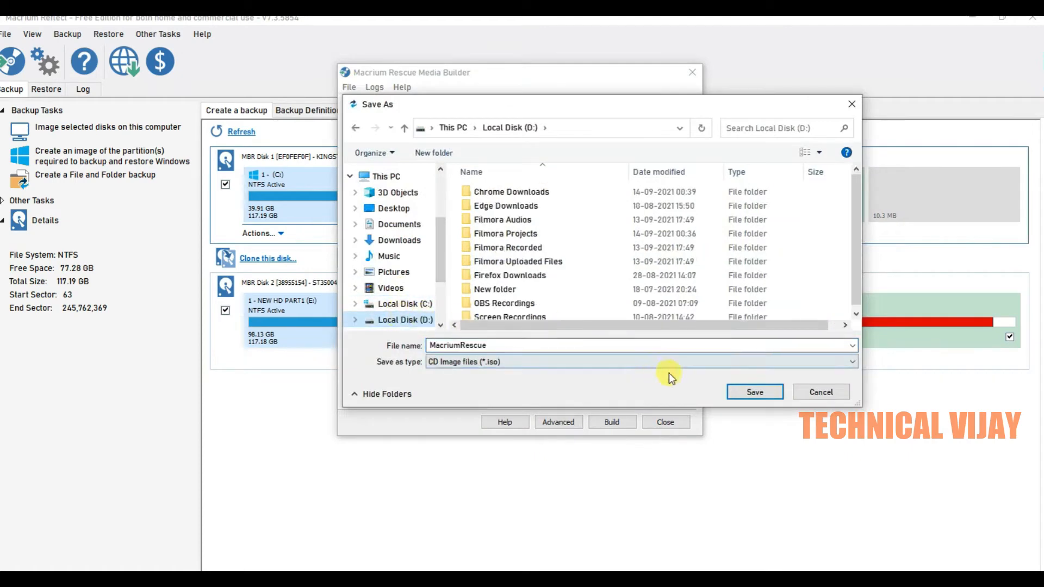
pyautogui.click(754, 392)
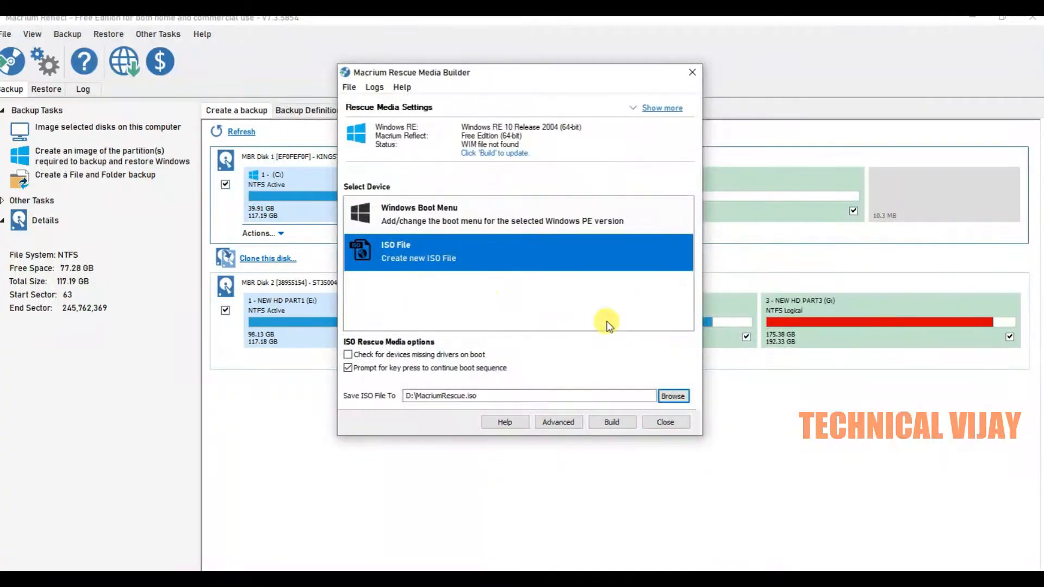
# Build the ISO rescue media and close the Rescue Media Builder when it is done.
pyautogui.click(611, 423)
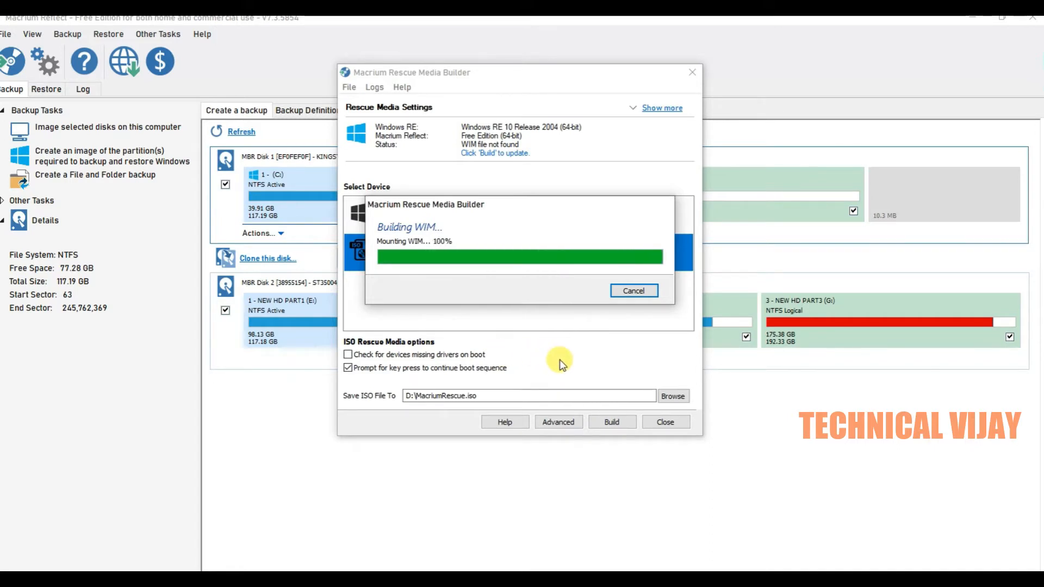
pyautogui.moveTo(493, 205); pyautogui.dragTo(532, 298)
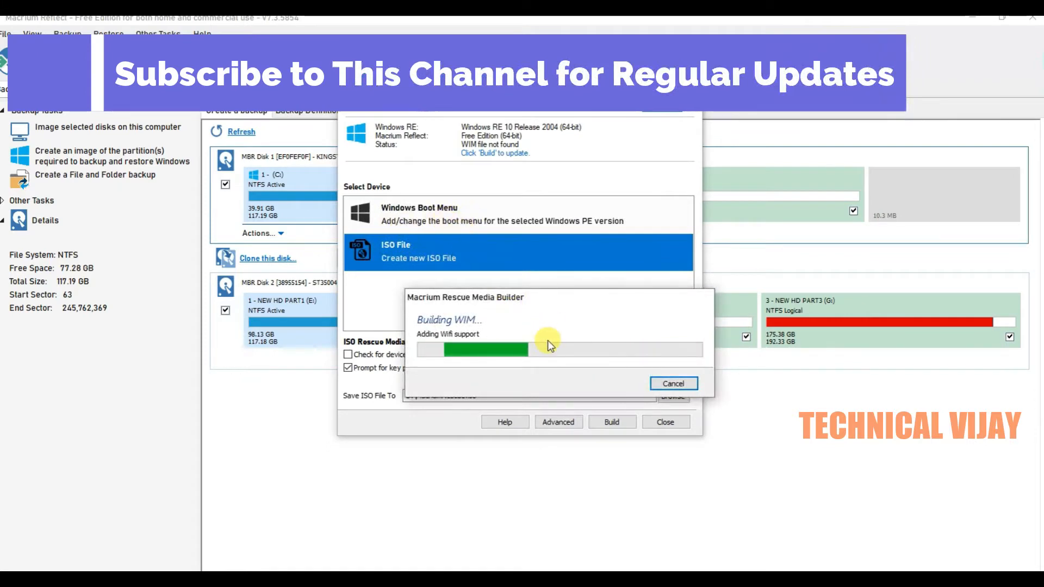
pyautogui.moveTo(551, 300); pyautogui.dragTo(516, 194)
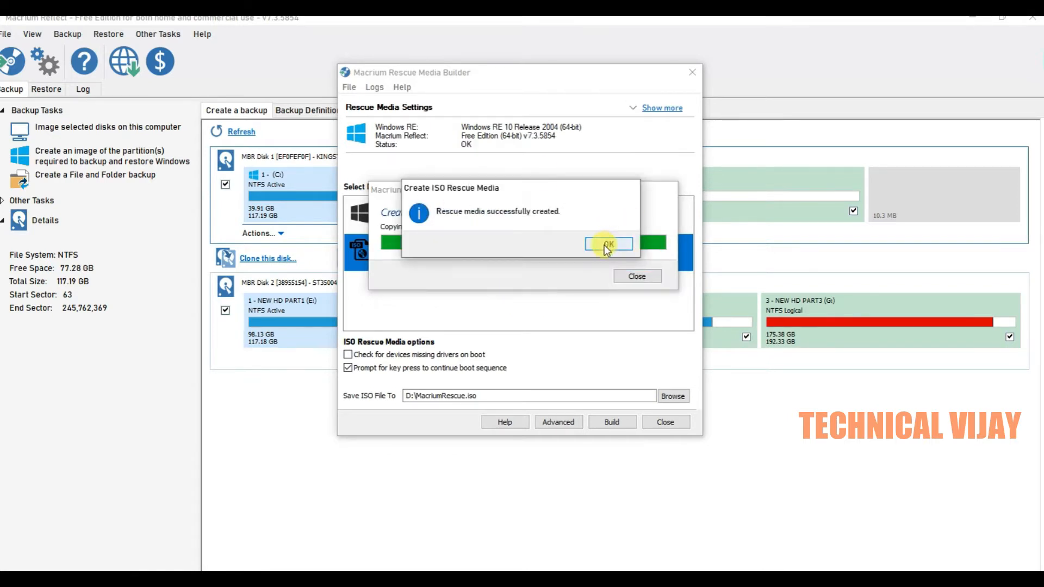
pyautogui.click(607, 246)
pyautogui.click(659, 422)
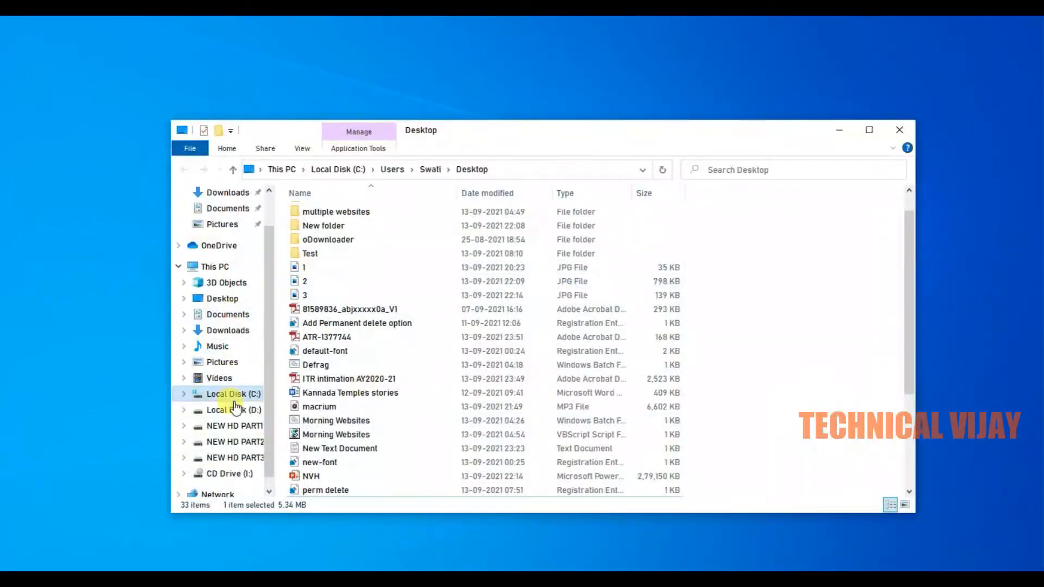
# Check the MacriumRescue ISO file on Local Disk (D:), and switch back to Macrium Reflect.
pyautogui.click(229, 410)
pyautogui.click(333, 353)
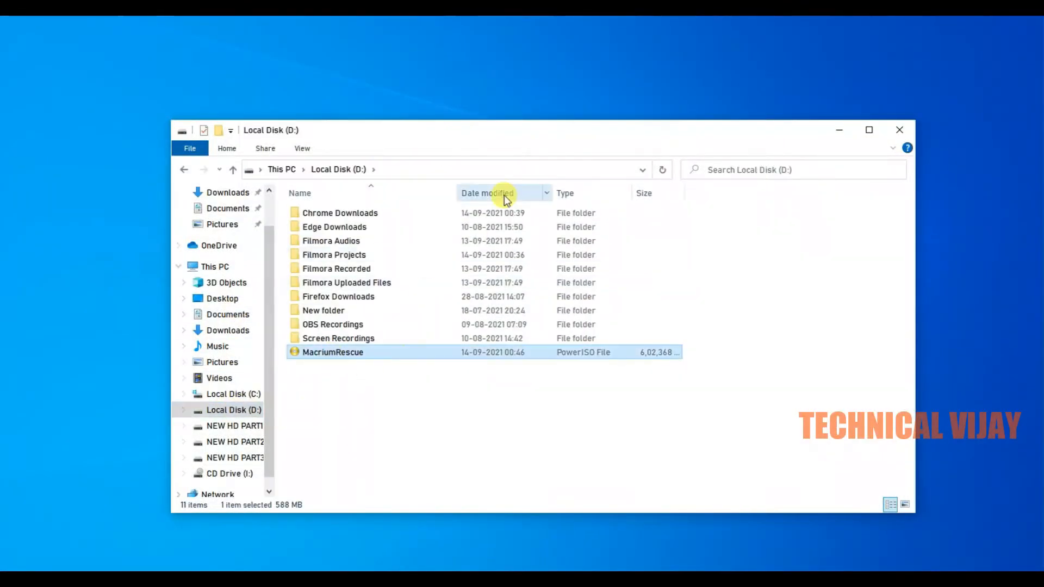
pyautogui.click(869, 130)
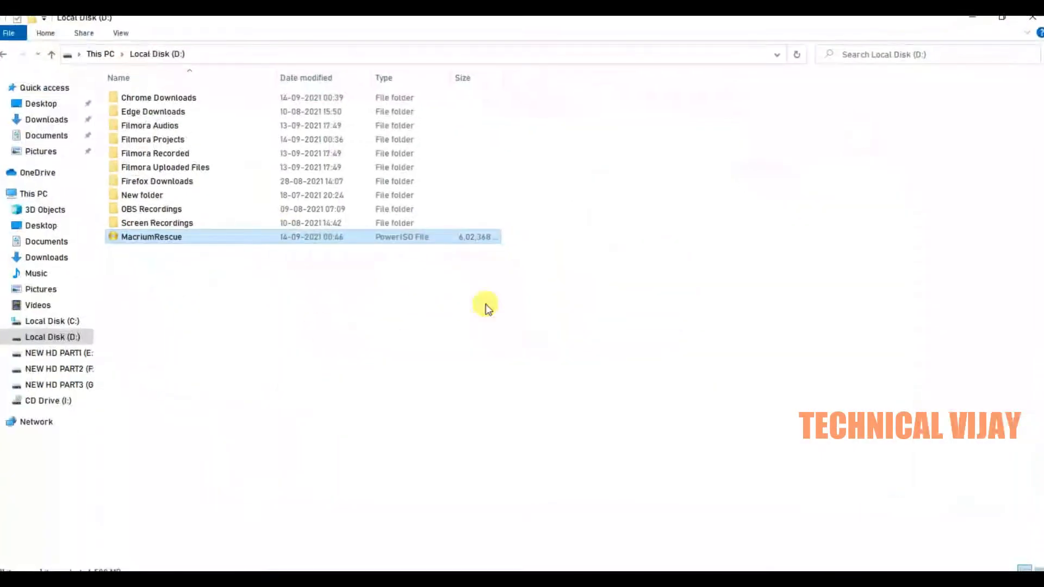
pyautogui.rightClick(161, 240)
pyautogui.click(231, 565)
pyautogui.click(324, 560)
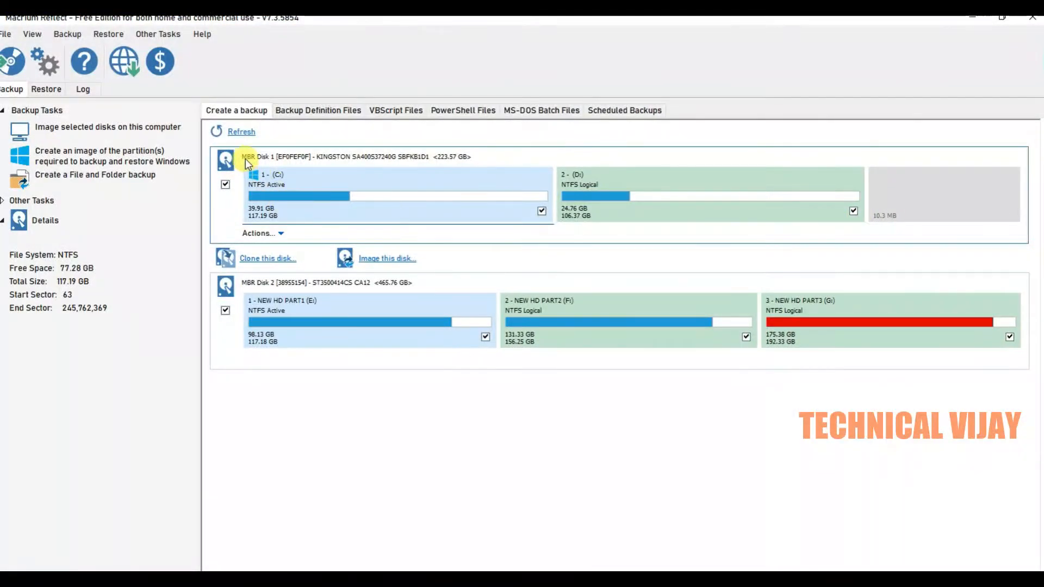
# Exclude the D: partition from MBR Disk 1 and start a disk image of the C: partition.
pyautogui.click(853, 211)
pyautogui.click(374, 260)
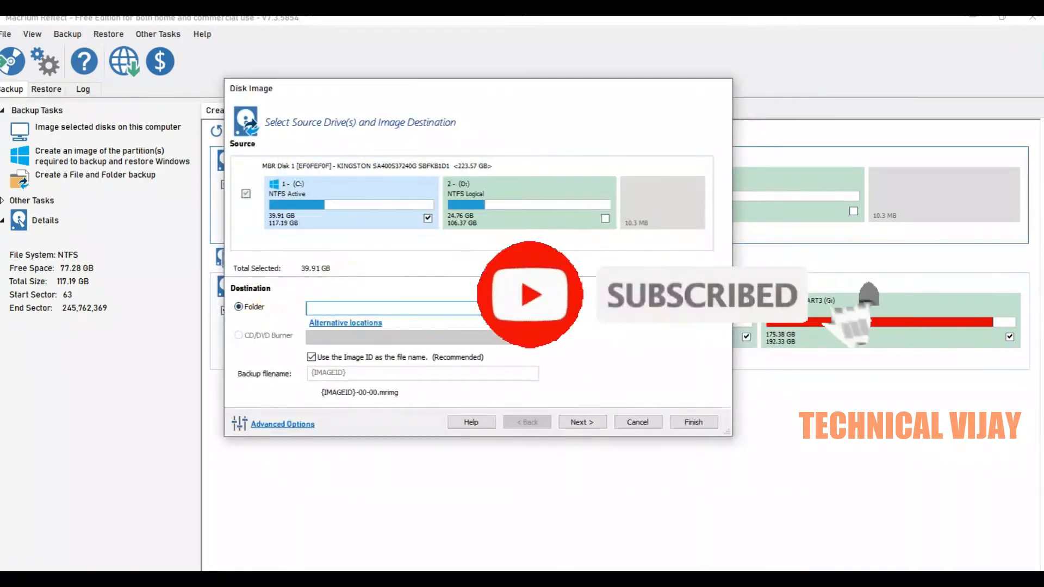
# Create a folder named IMAGE MAC on the F: drive and set it as the image destination.
pyautogui.click(544, 308)
pyautogui.doubleClick(412, 261)
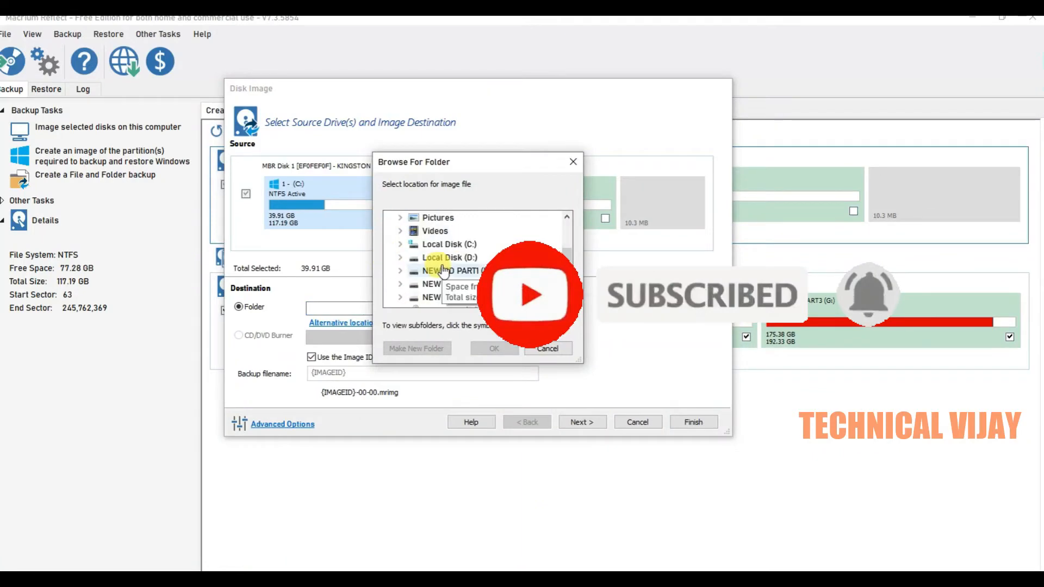
pyautogui.doubleClick(451, 270)
pyautogui.scroll(-1, 523, 268)
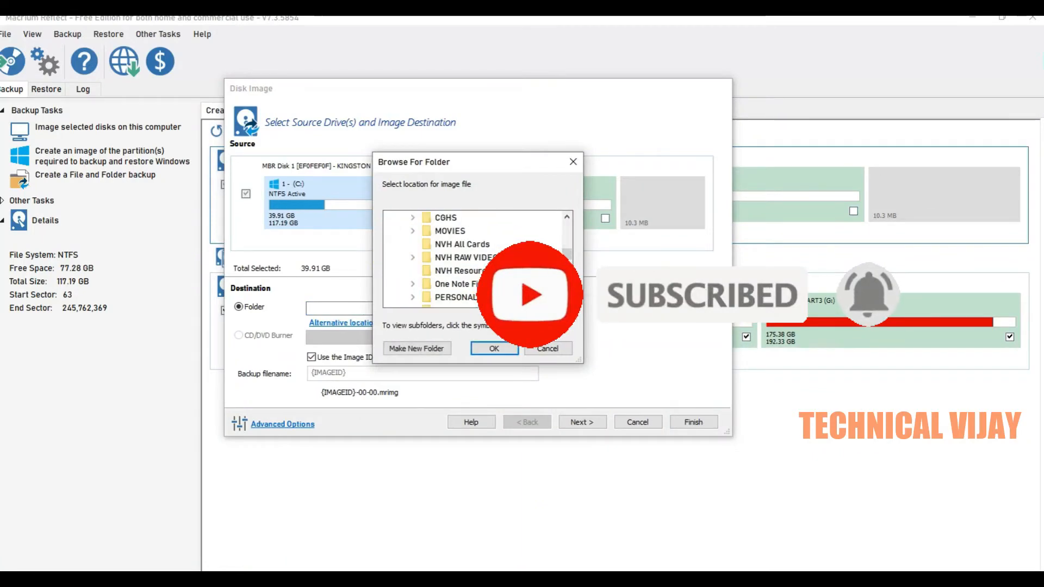
pyautogui.click(437, 351)
pyautogui.write('IMAGE MAC')
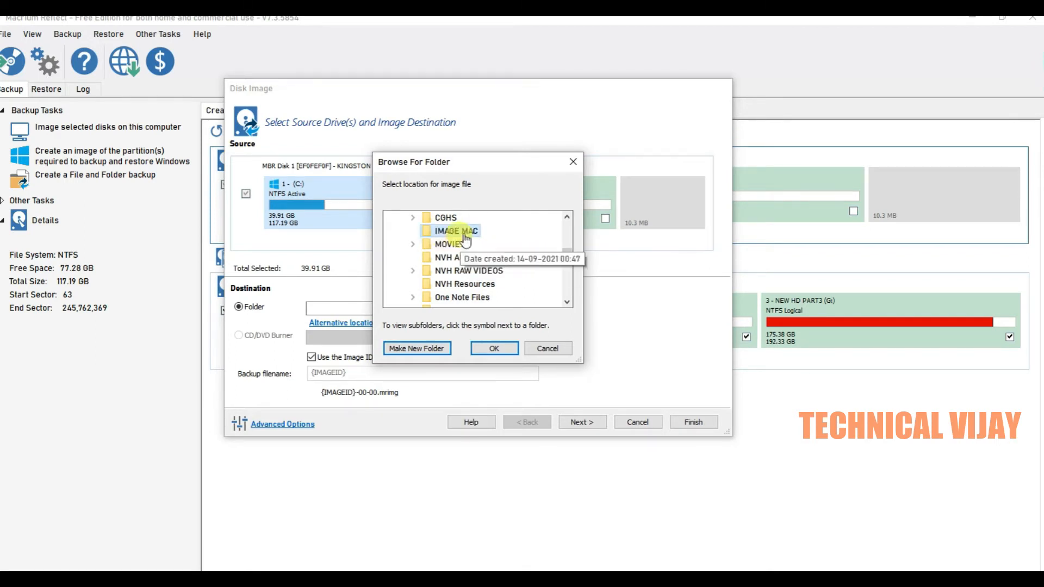
pyautogui.click(493, 346)
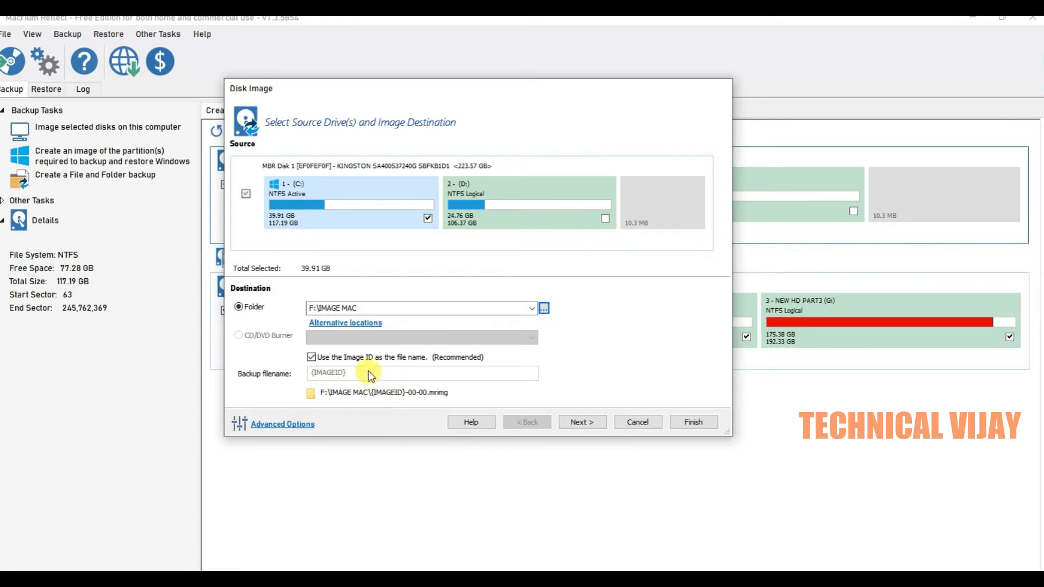
pyautogui.click(433, 307)
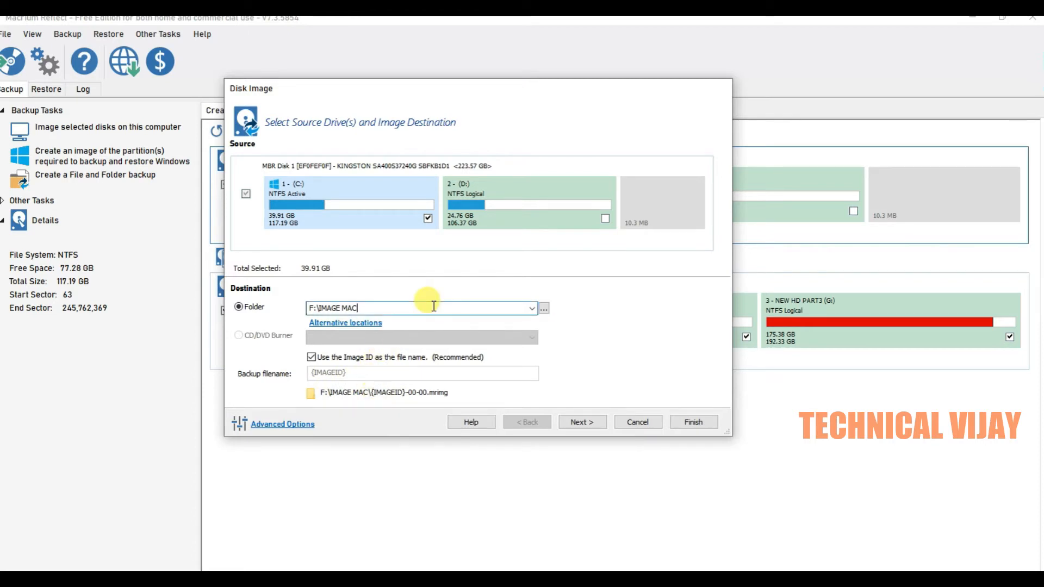
pyautogui.click(363, 325)
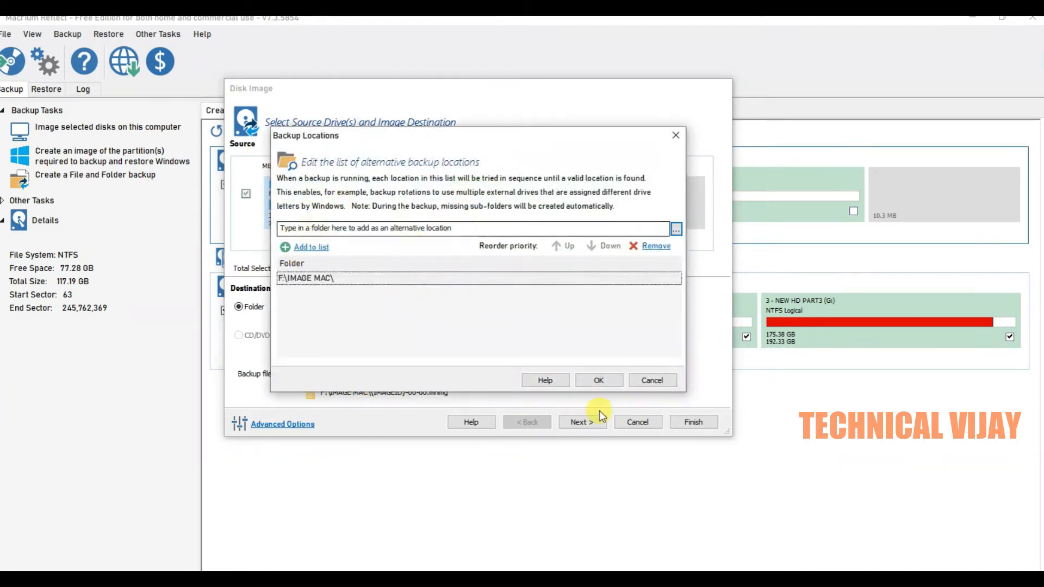
pyautogui.click(651, 380)
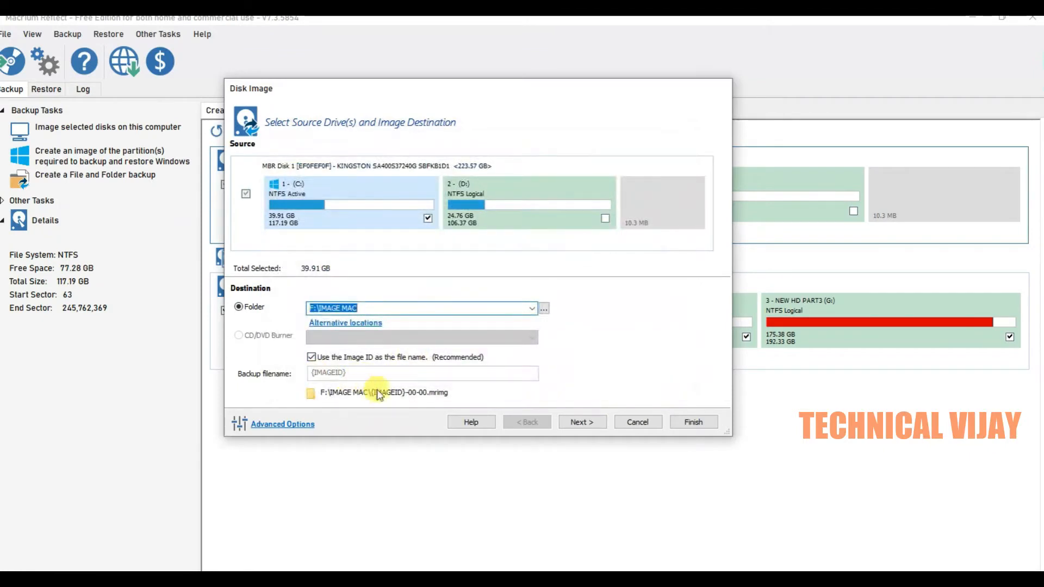
# Set the image comment to "Windows 10 Image as on 13-09-2021" in the advanced options and continue to the backup plan.
pyautogui.click(314, 432)
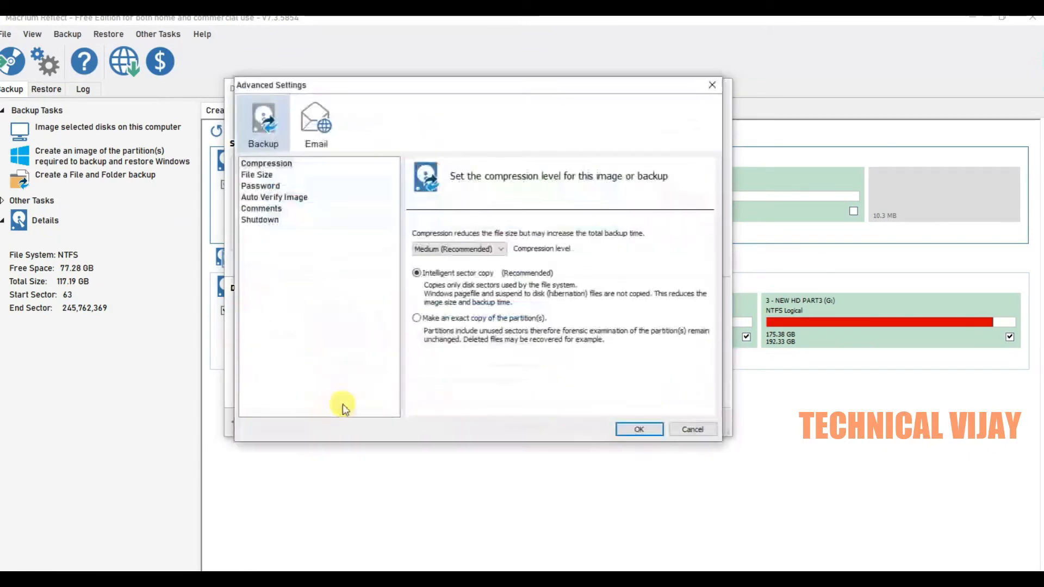
pyautogui.click(258, 176)
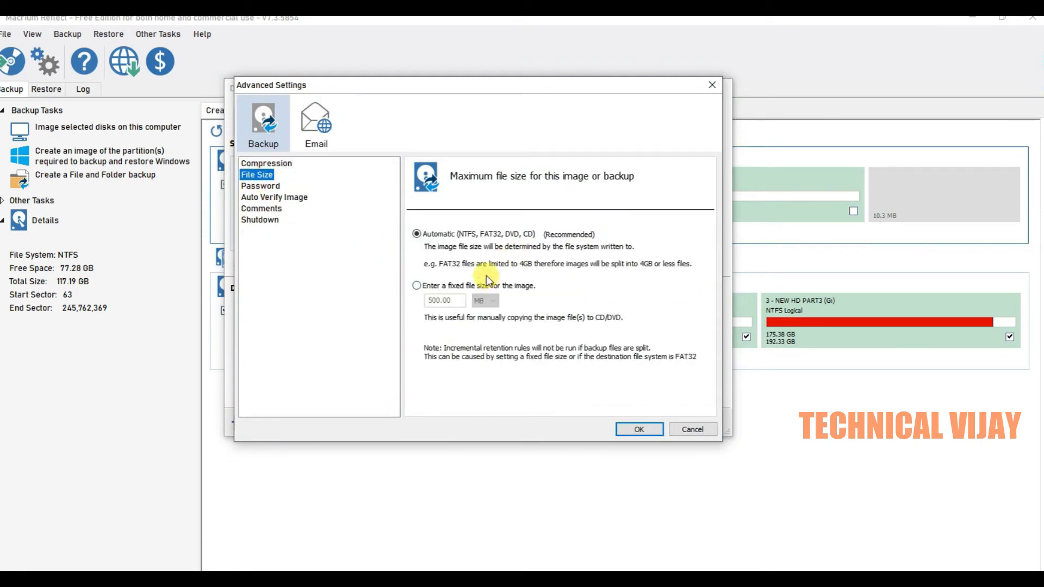
pyautogui.click(257, 186)
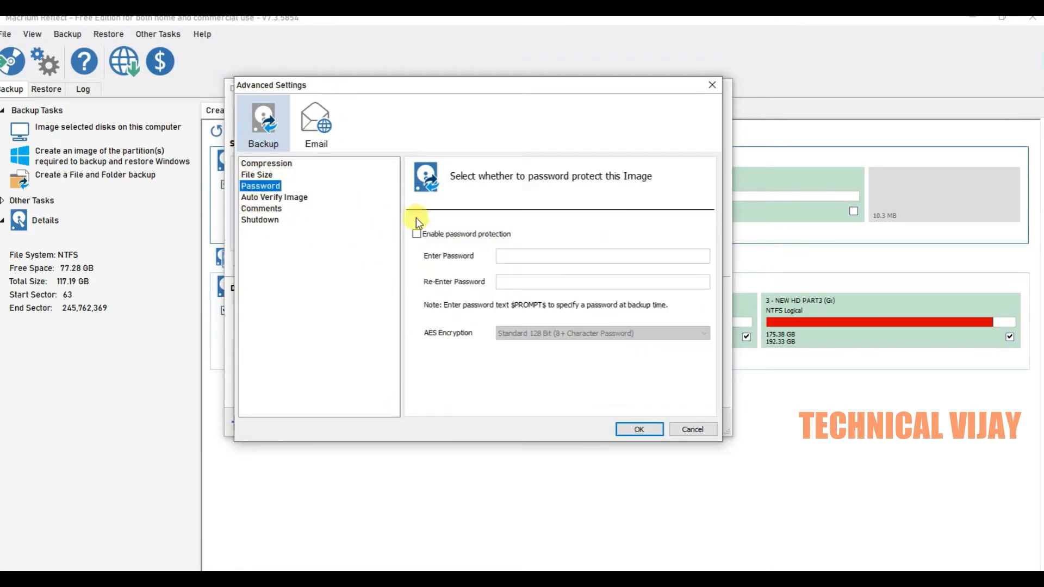
pyautogui.click(267, 198)
pyautogui.click(260, 209)
pyautogui.click(519, 330)
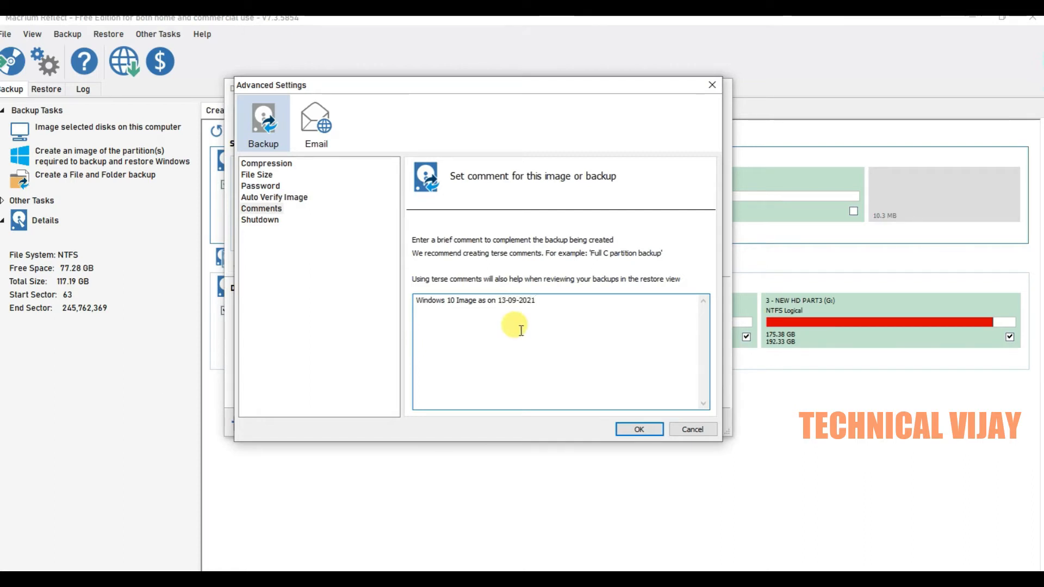
pyautogui.click(628, 427)
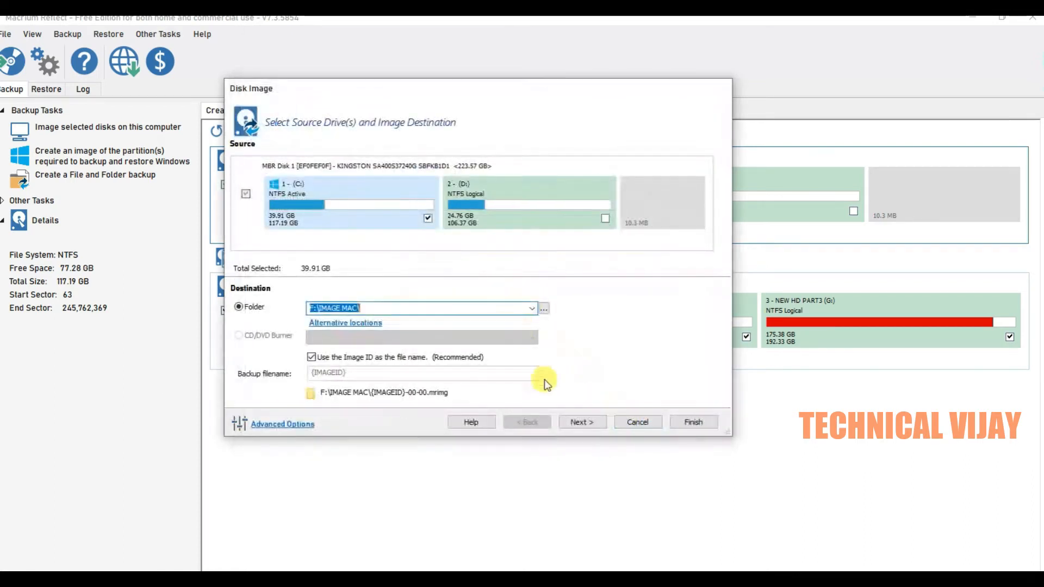
pyautogui.click(587, 422)
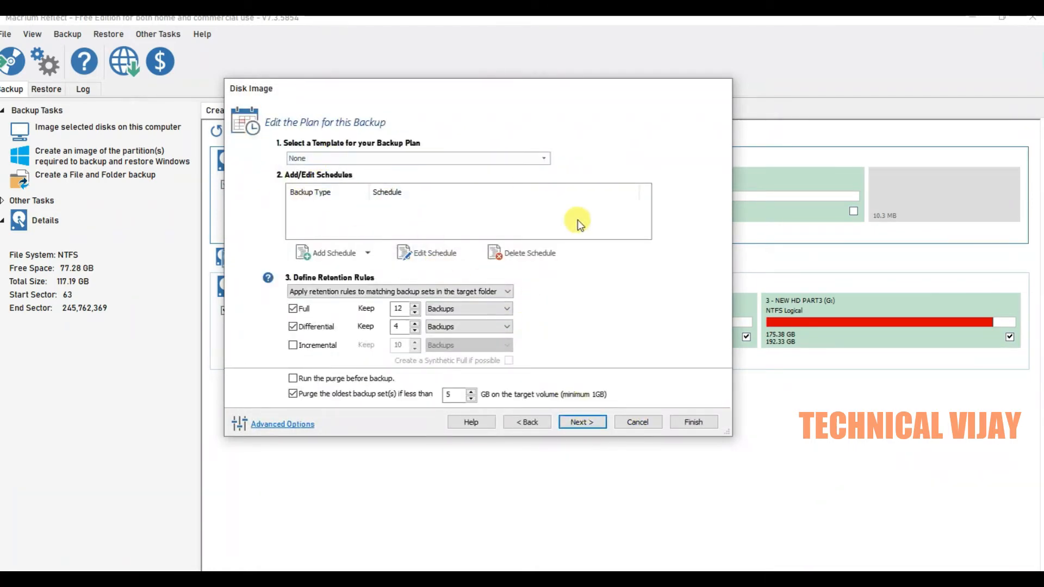
# Add a one-time full backup schedule for 14-09-2021 at 09:00 with the default task conditions.
pyautogui.click(543, 160)
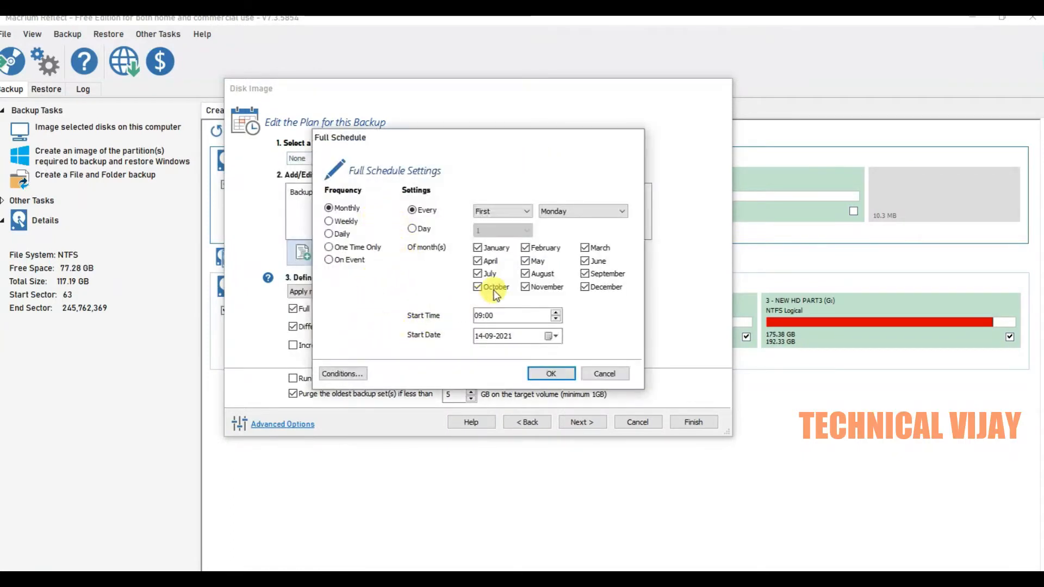
pyautogui.click(358, 375)
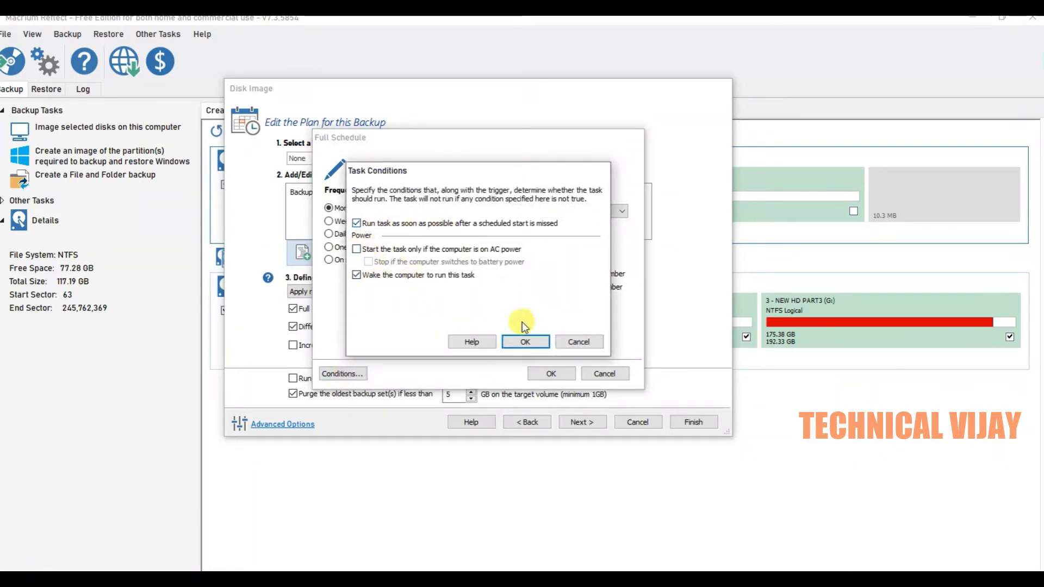
pyautogui.click(528, 342)
pyautogui.click(329, 248)
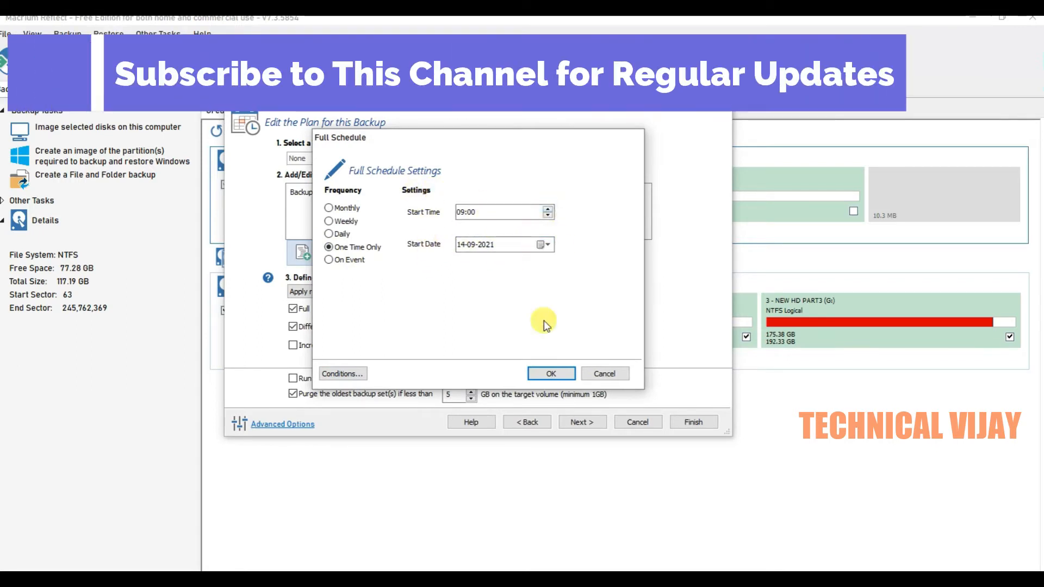
pyautogui.click(551, 371)
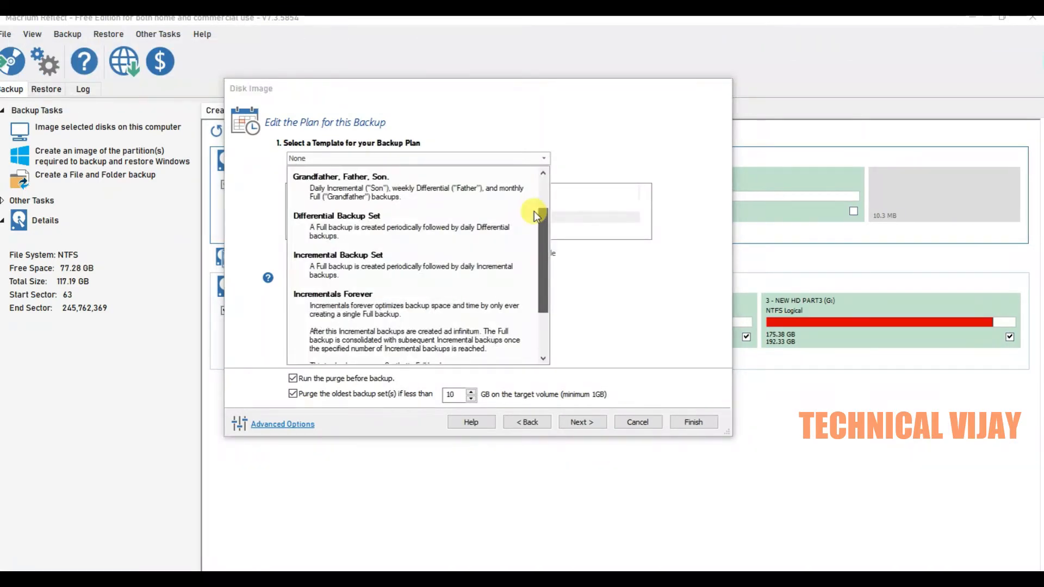
# Keep the backup plan template at None and delete the schedules from the plan.
pyautogui.scroll(2, 533, 211)
pyautogui.click(420, 174)
pyautogui.click(303, 217)
pyautogui.click(514, 253)
pyautogui.click(511, 280)
pyautogui.click(513, 255)
pyautogui.click(516, 279)
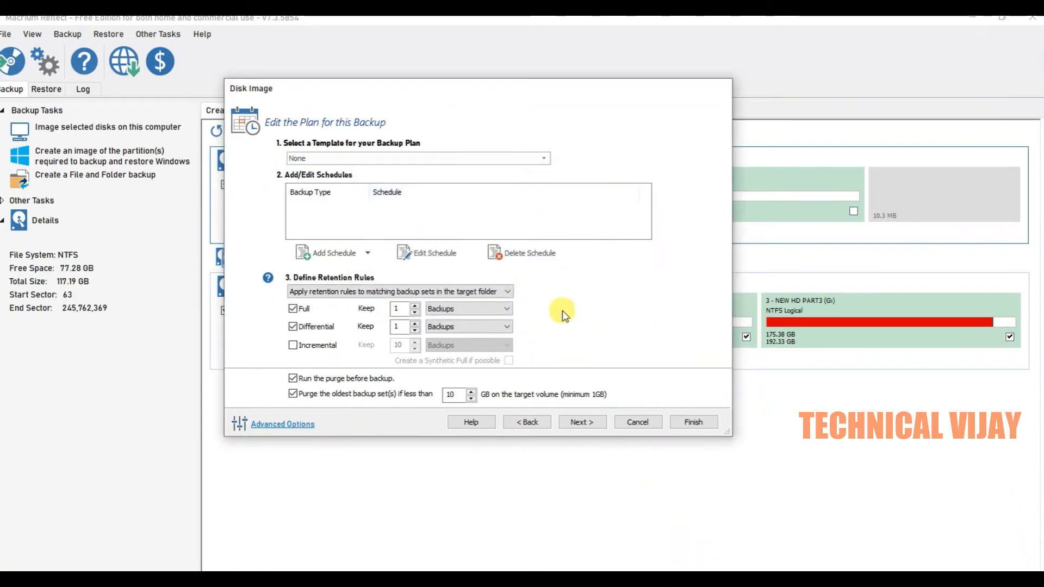
# Apply the retention rules to matching backup sets, retain only full backups, and keep the purge before backup enabled.
pyautogui.click(506, 294)
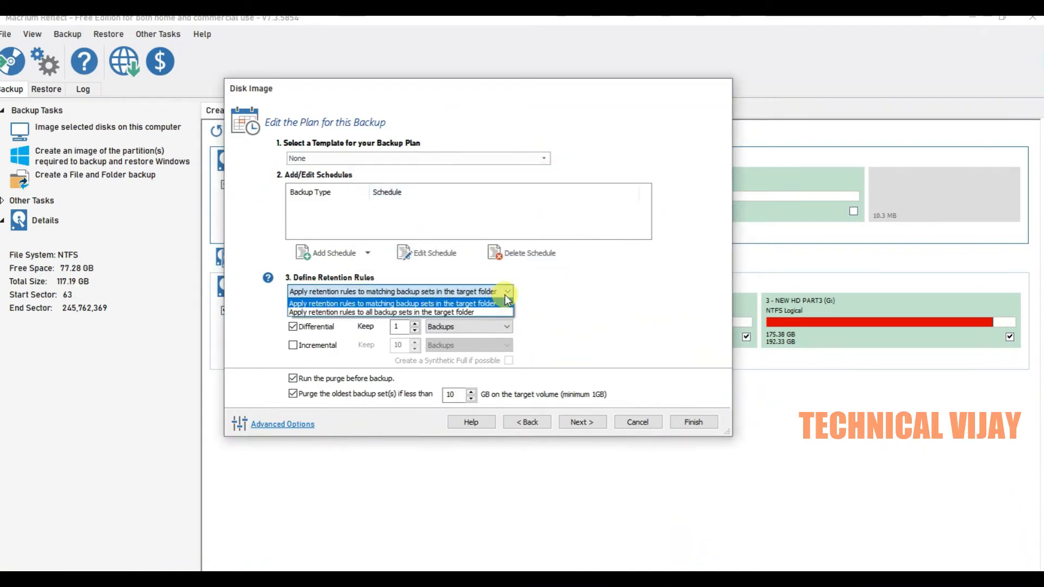
pyautogui.click(504, 297)
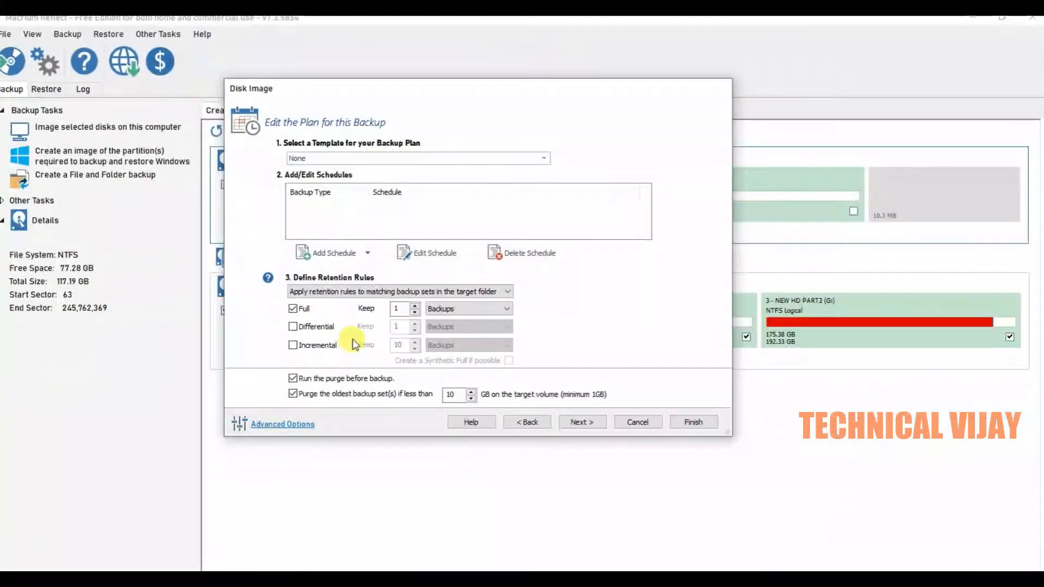
pyautogui.click(348, 379)
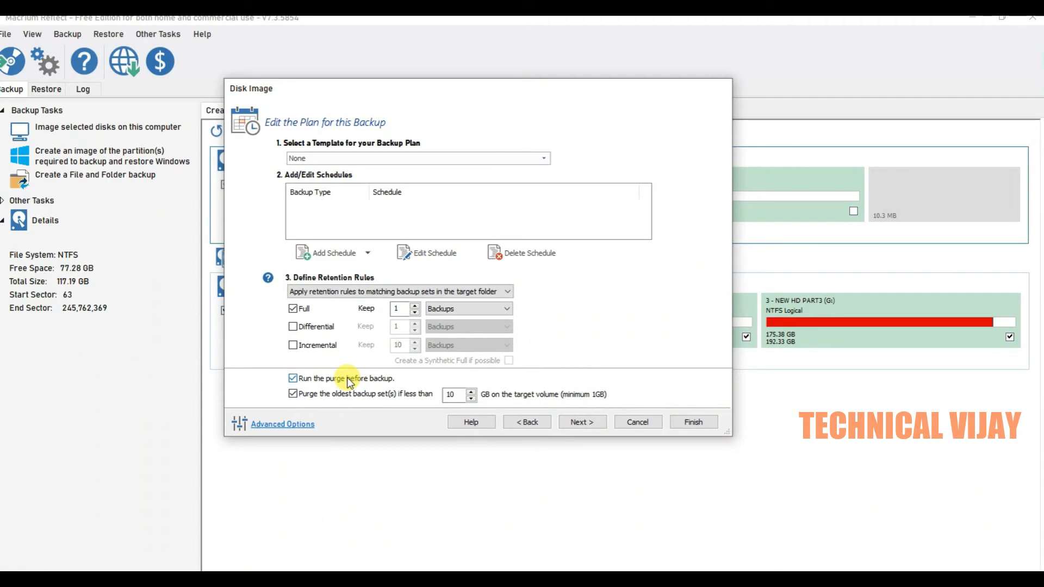
# Review the imaging summary, finish the setup, save it as the My Backup definition file, and run the backup immediately.
pyautogui.click(582, 422)
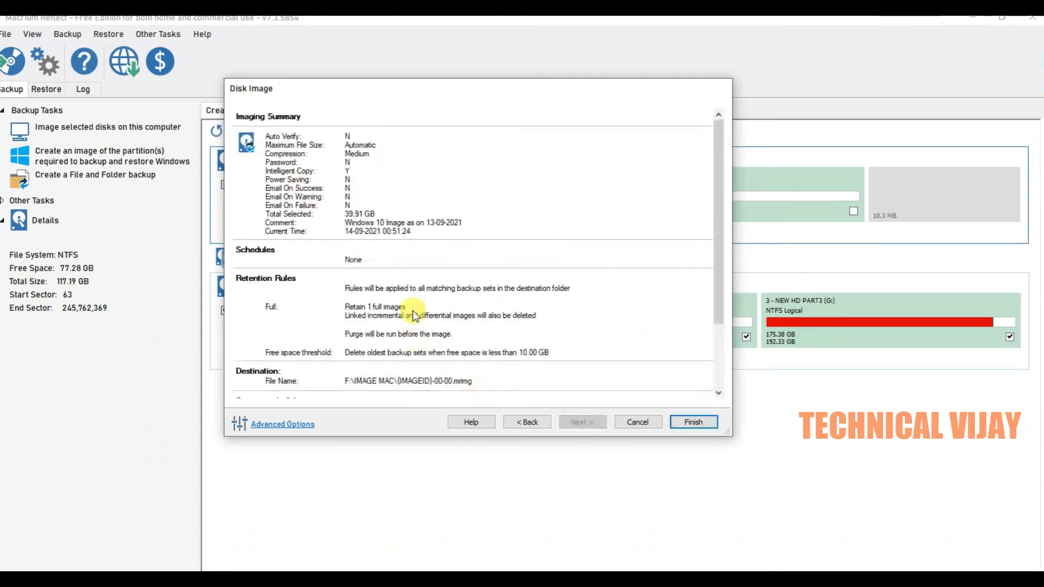
pyautogui.scroll(-3, 413, 330)
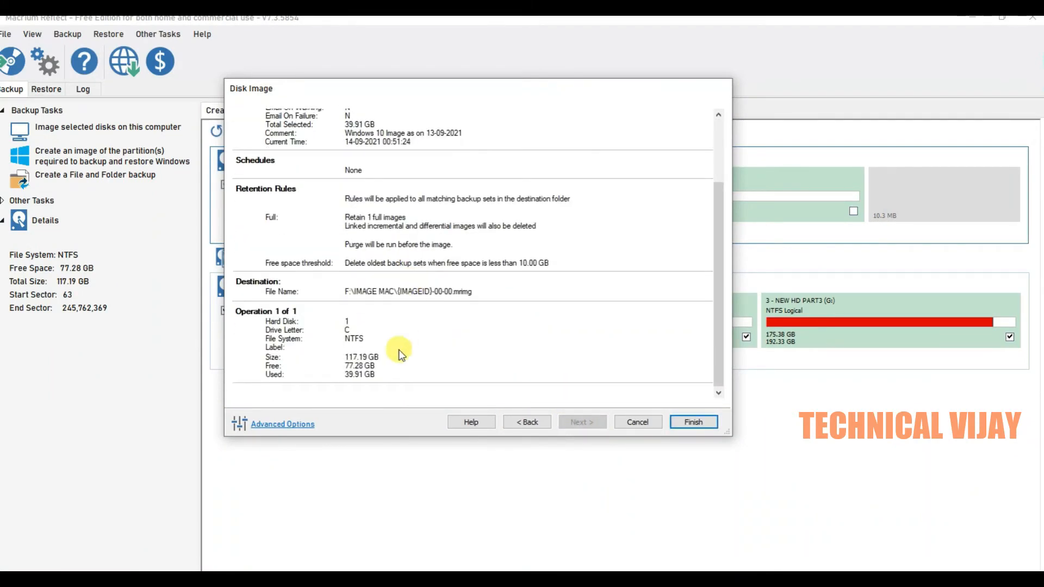
pyautogui.click(689, 423)
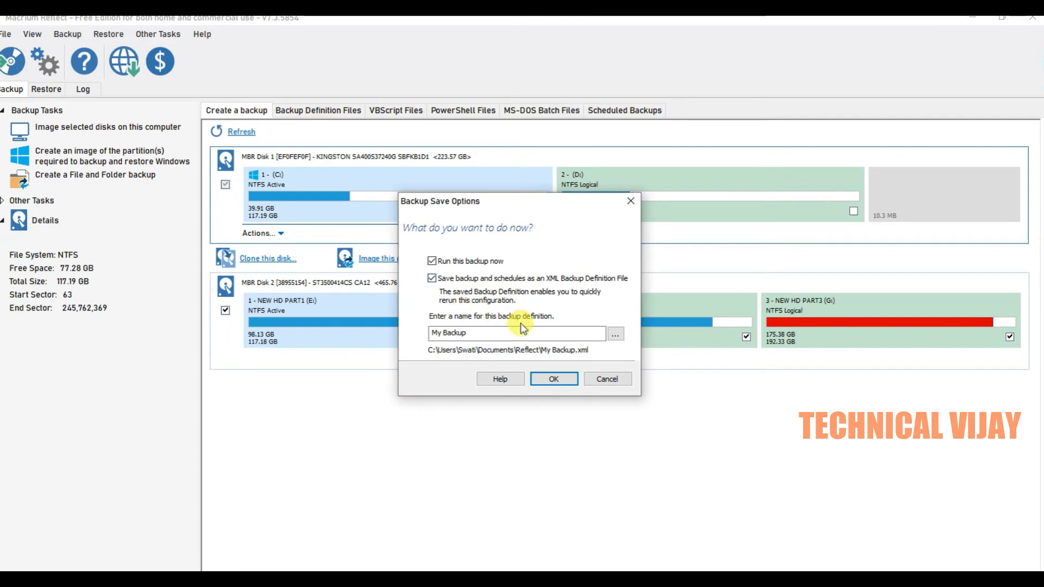
pyautogui.click(562, 382)
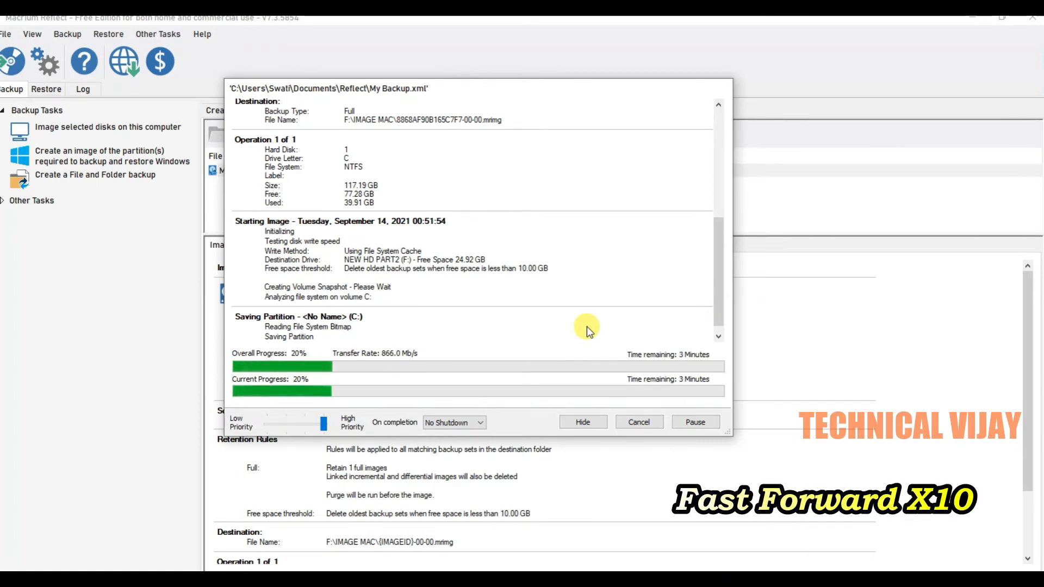
pyautogui.click(592, 562)
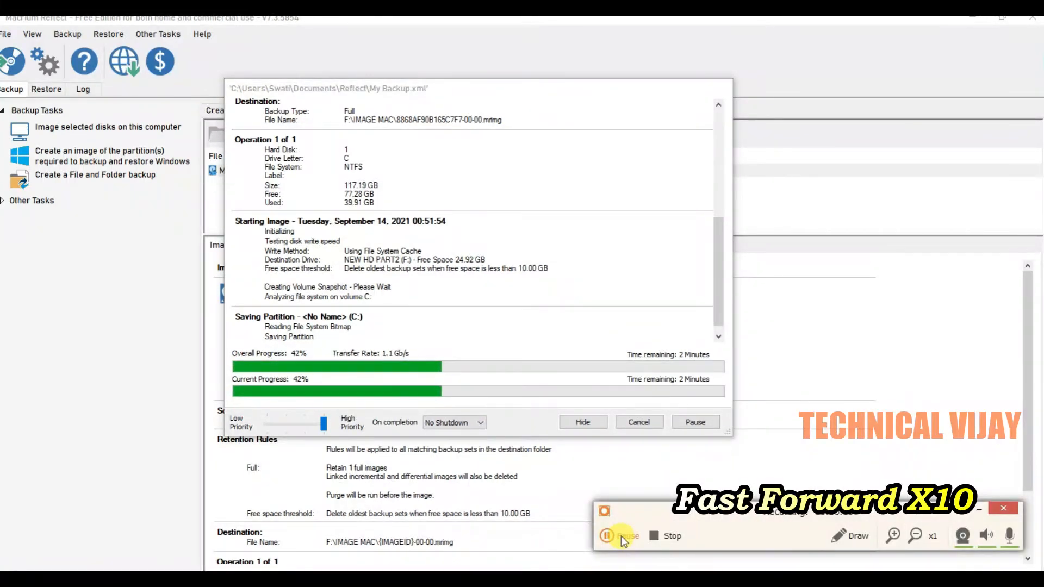
pyautogui.click(622, 536)
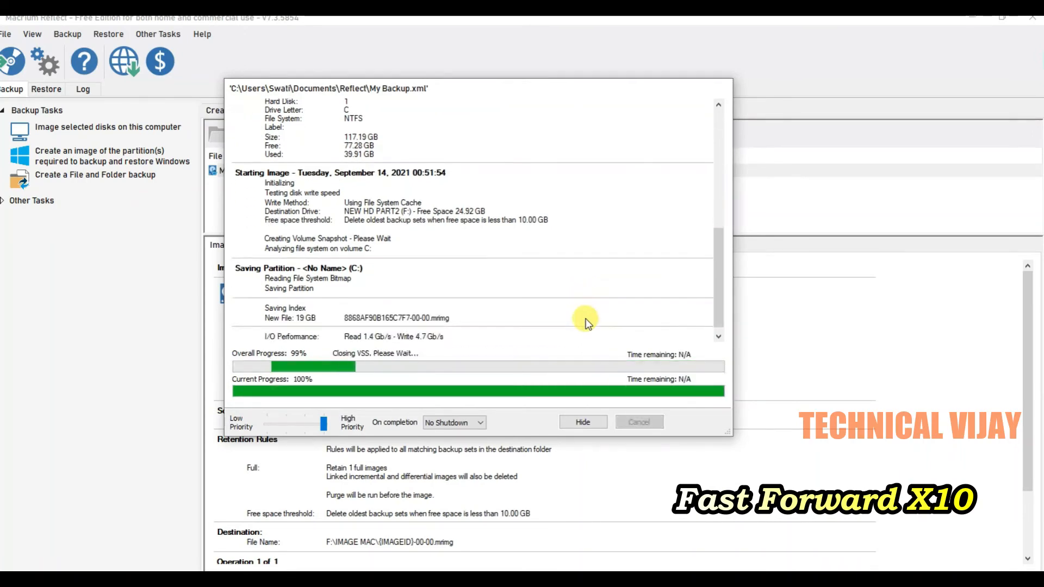
# Close the finished backup's windows and check the source and destination stored in the My Backup.xml definition.
pyautogui.click(565, 270)
pyautogui.click(636, 422)
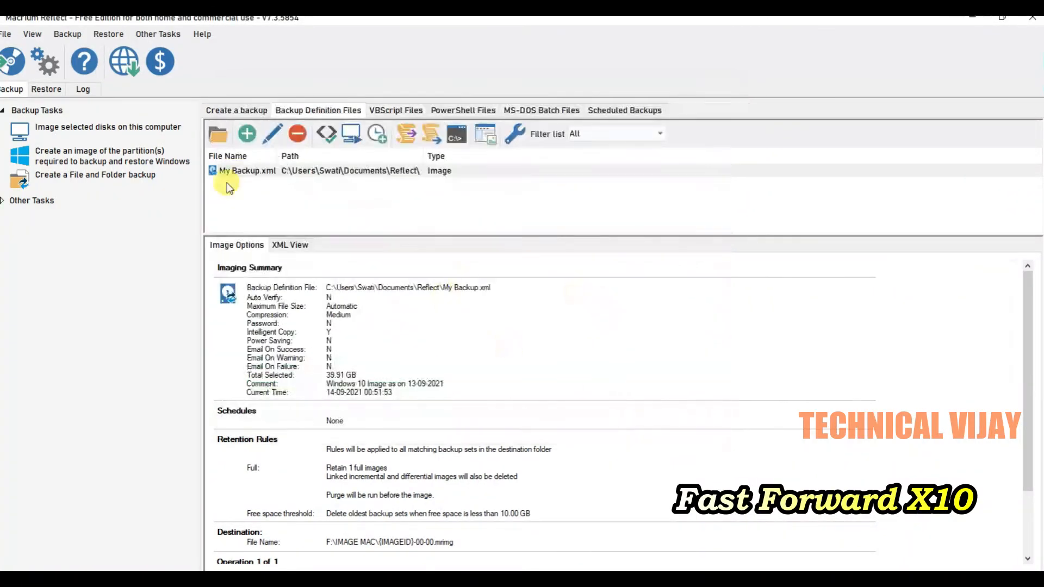
pyautogui.click(298, 172)
pyautogui.click(273, 134)
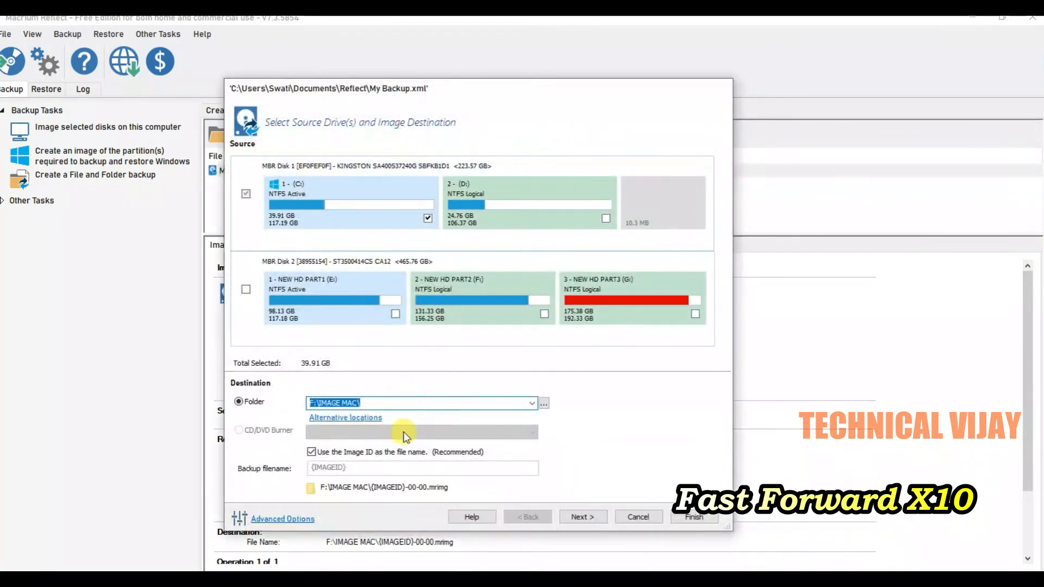
pyautogui.click(638, 518)
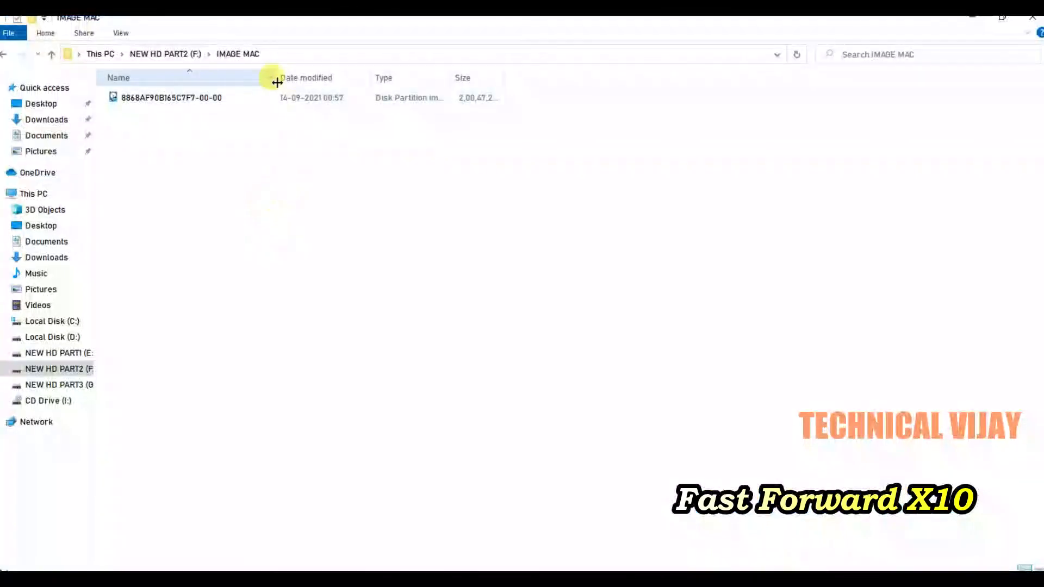
# Rename the image file in the IMAGE MAC folder as "Windows 10 Backup as on 14092021".
pyautogui.click(185, 103)
pyautogui.click(345, 459)
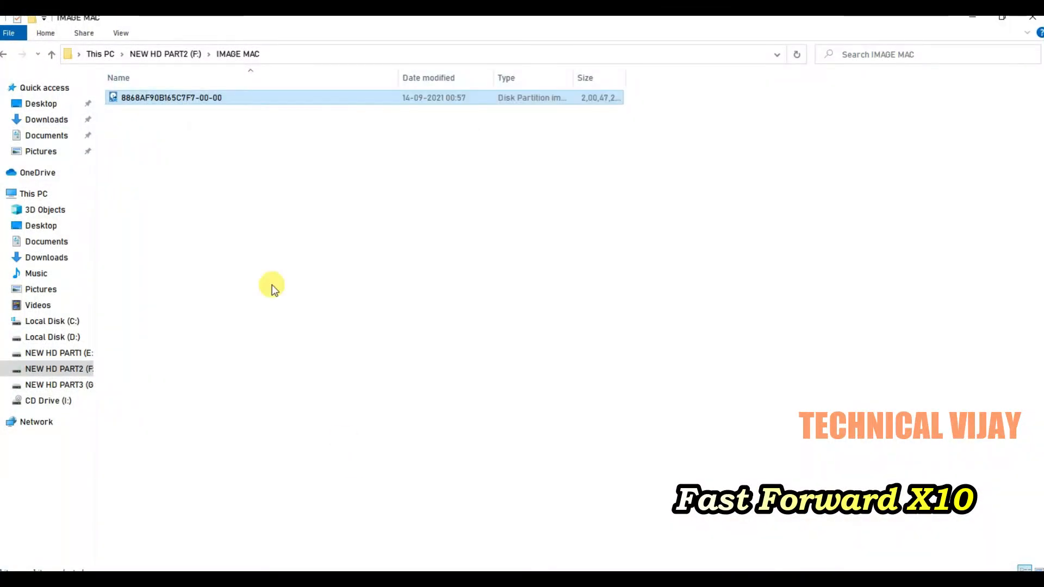
pyautogui.rightClick(143, 98)
pyautogui.click(179, 403)
pyautogui.write('Windows 10 Backup as on')
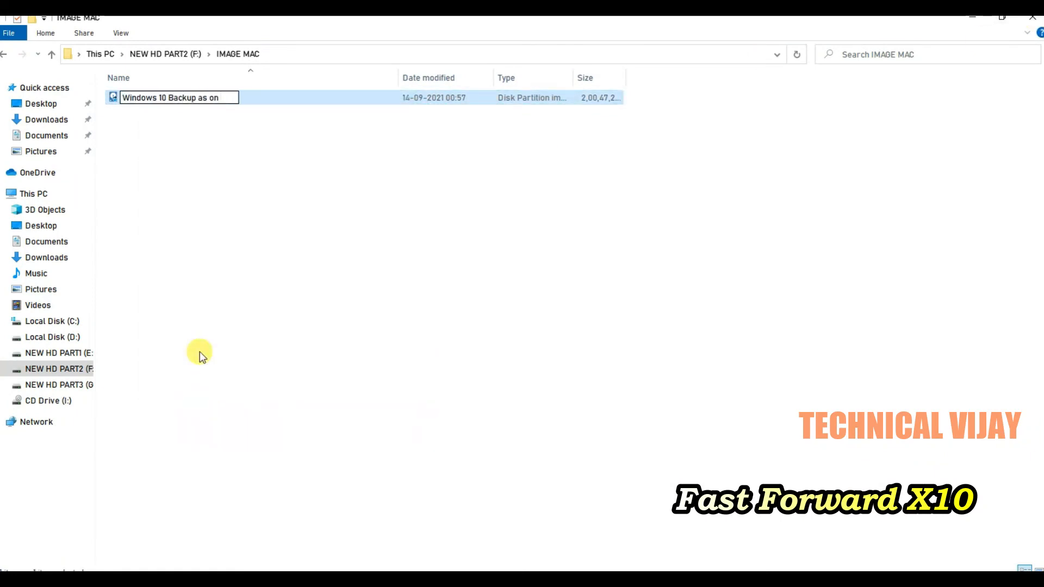
pyautogui.write(' 14092021')
pyautogui.press('Return')
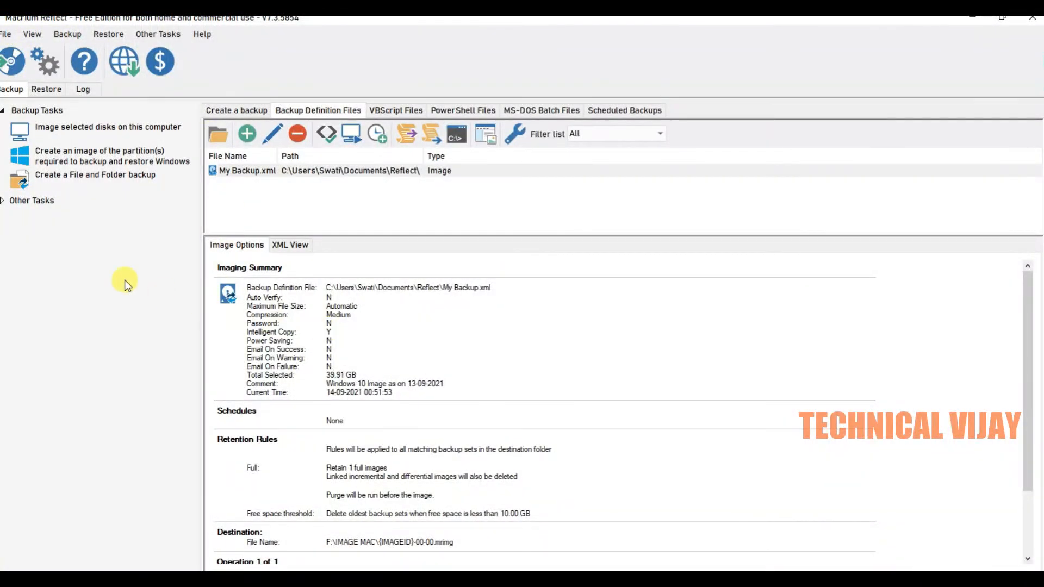
pyautogui.click(81, 128)
pyautogui.click(635, 514)
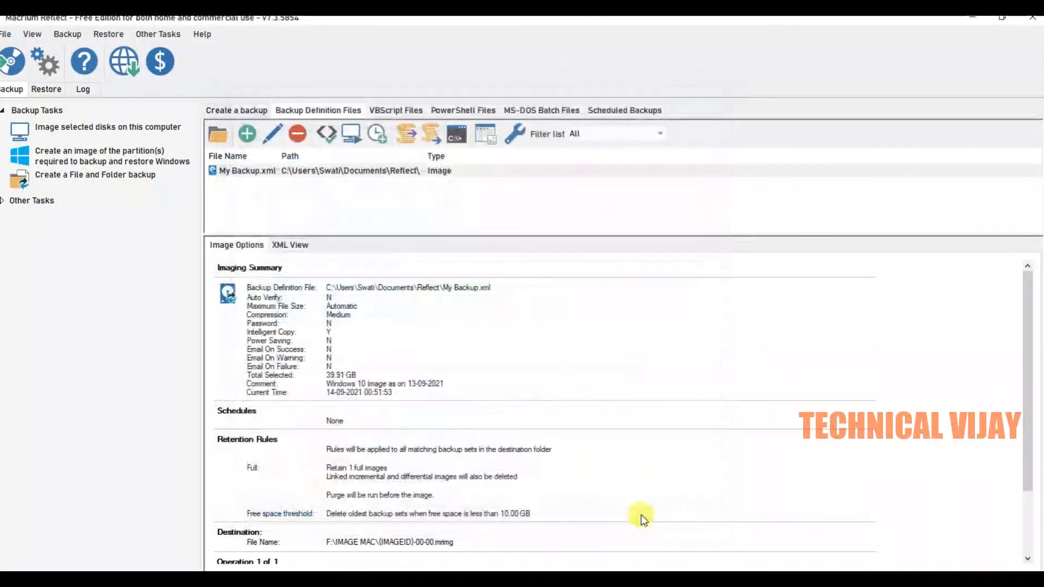
# Load the image file "Windows 10 Backup as on 14092021" from the IMAGE MAC folder on F: for restoring.
pyautogui.click(108, 34)
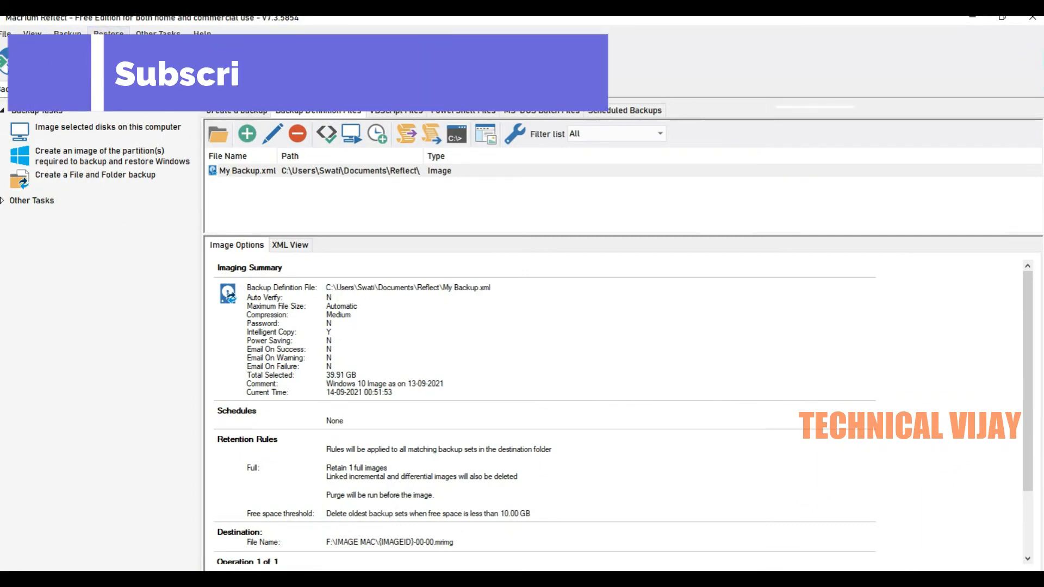
pyautogui.click(184, 52)
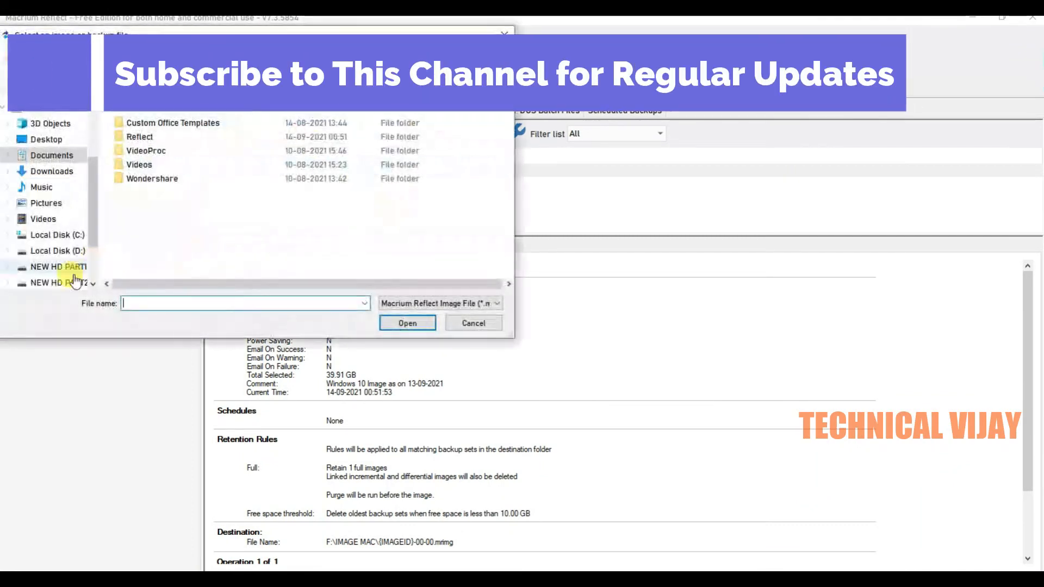
pyautogui.scroll(-1, 72, 272)
pyautogui.click(88, 231)
pyautogui.click(148, 165)
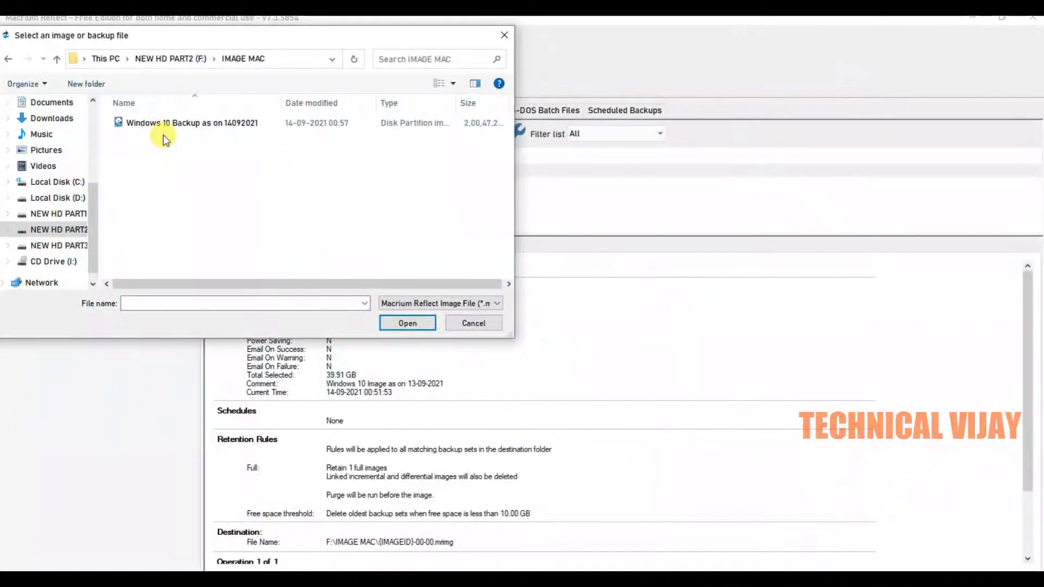
pyautogui.click(163, 124)
pyautogui.click(408, 324)
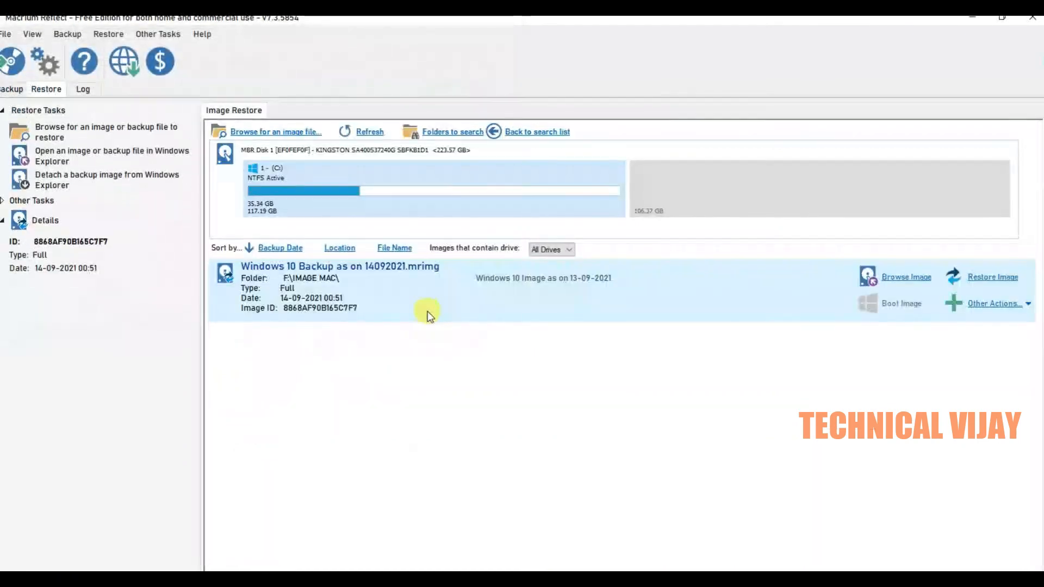
# Check the restore summary for the C: partition of the loaded image and cancel the restore.
pyautogui.click(993, 278)
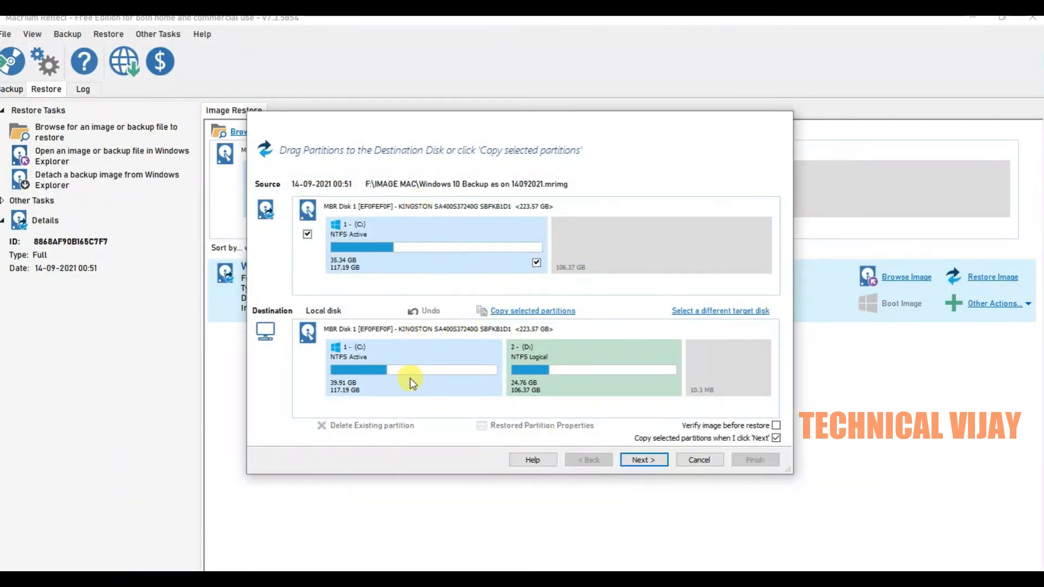
pyautogui.click(303, 266)
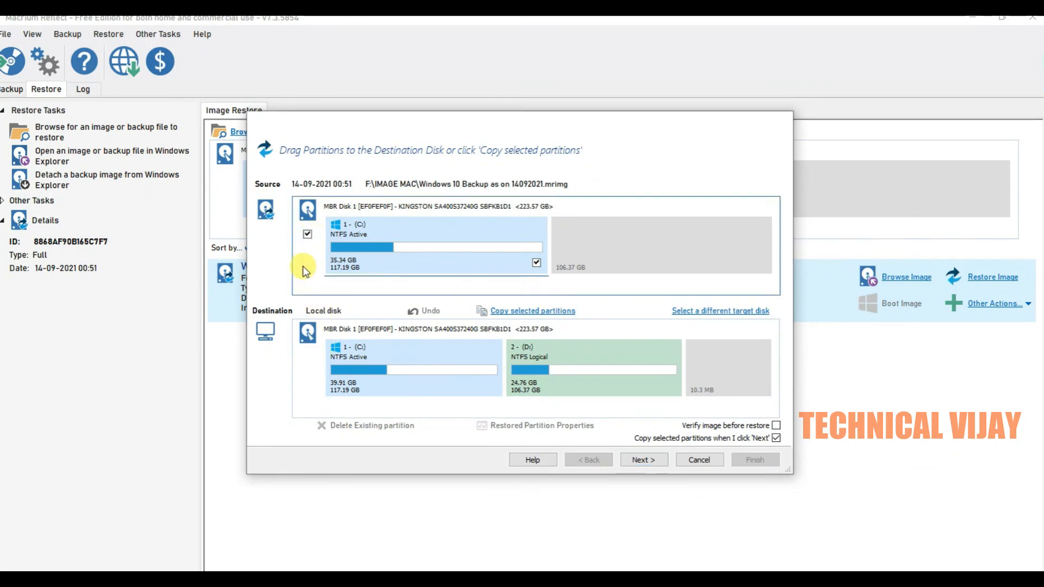
pyautogui.click(651, 459)
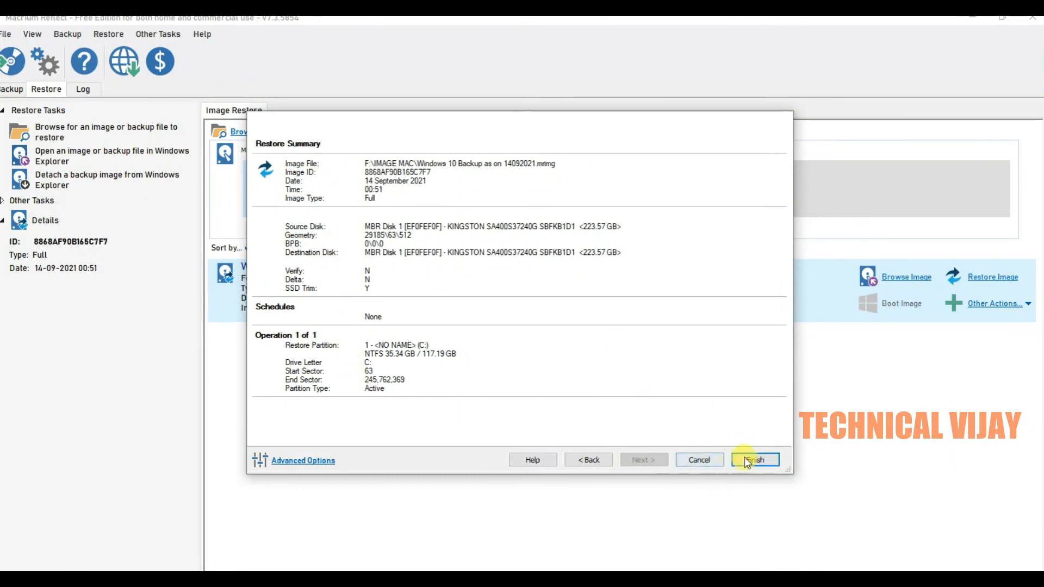
pyautogui.click(702, 461)
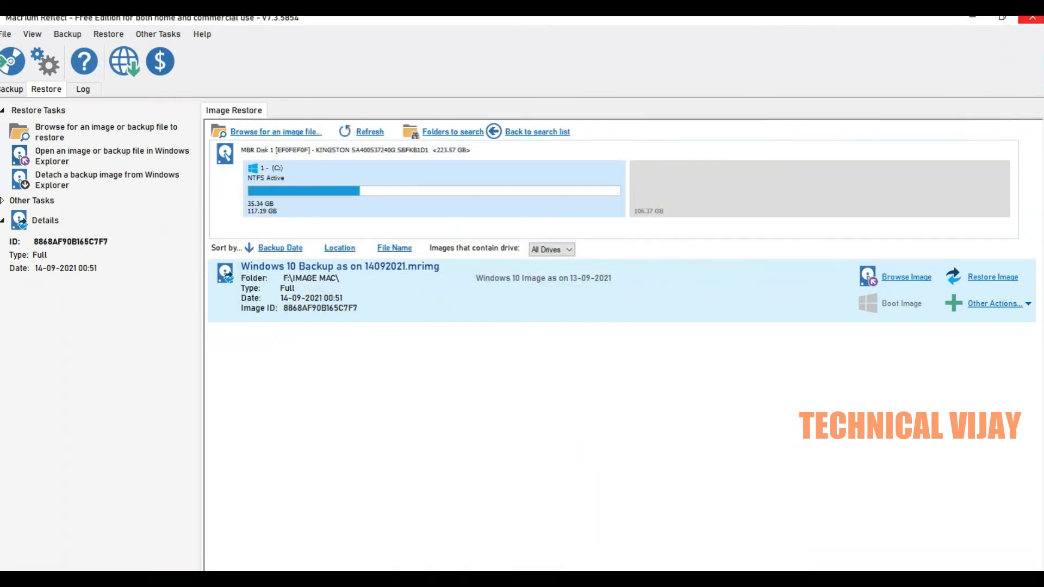
# Exit Macrium Reflect.
pyautogui.click(8, 34)
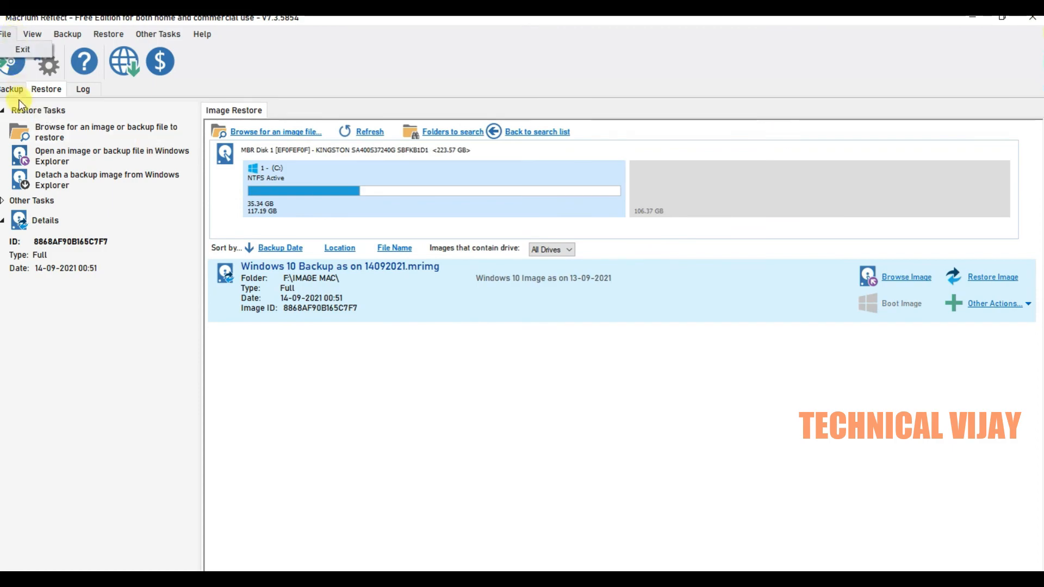
pyautogui.click(22, 50)
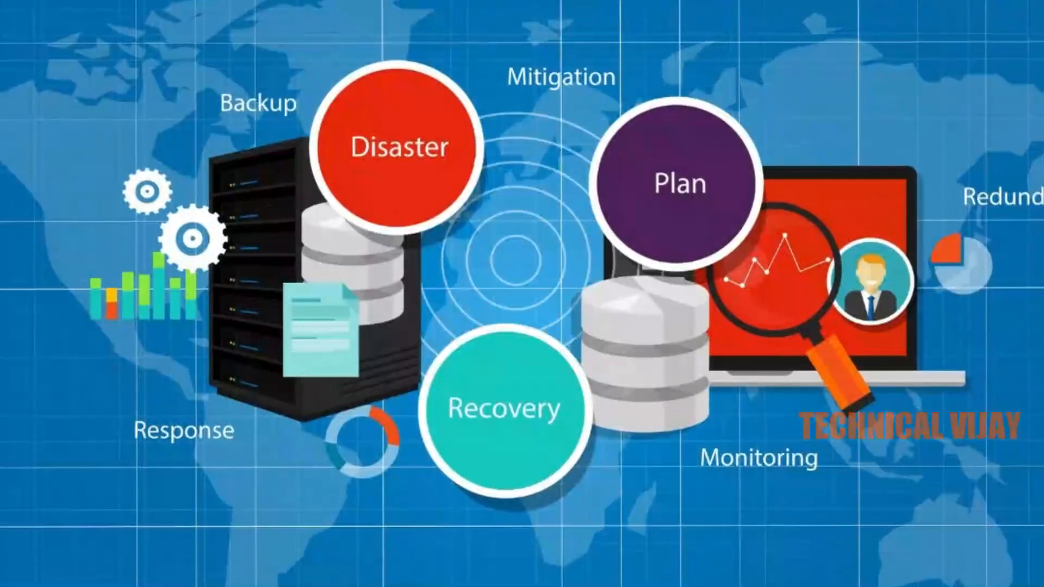